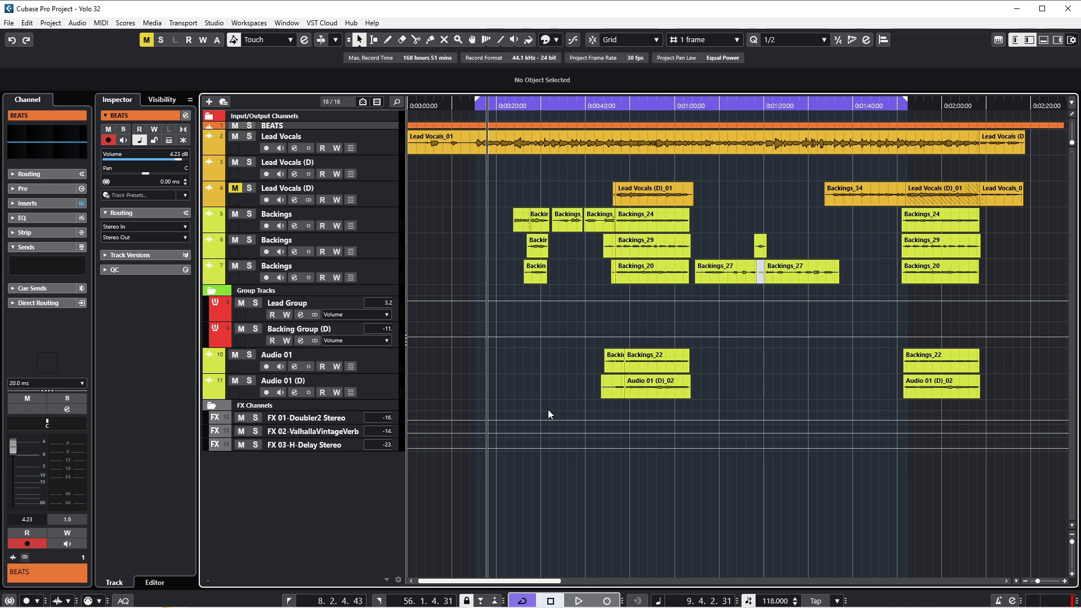
Start playback from the beginning of the project
click(477, 103)
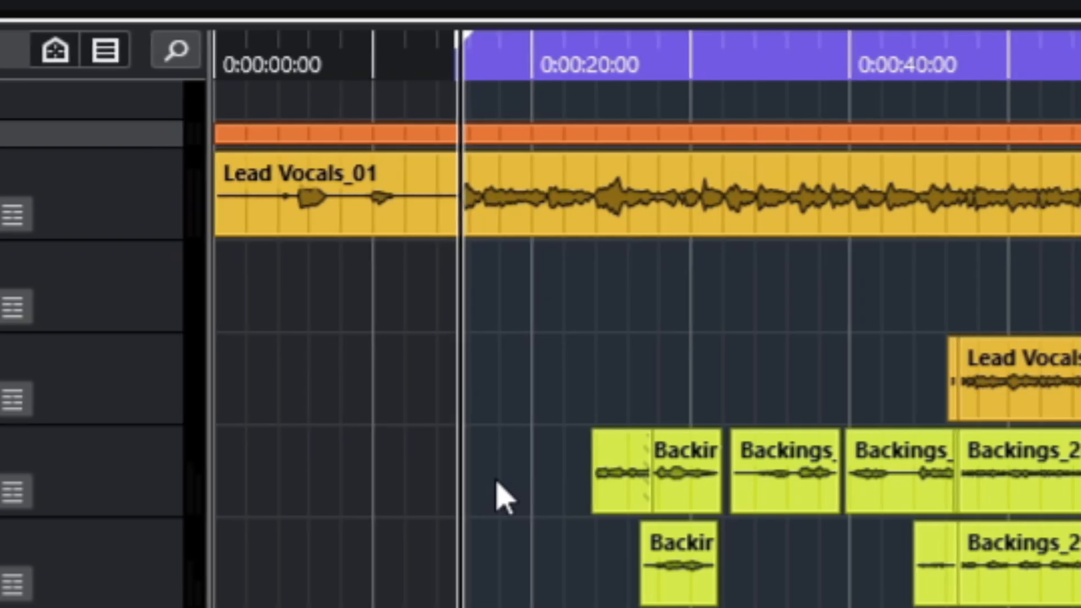
key(space)
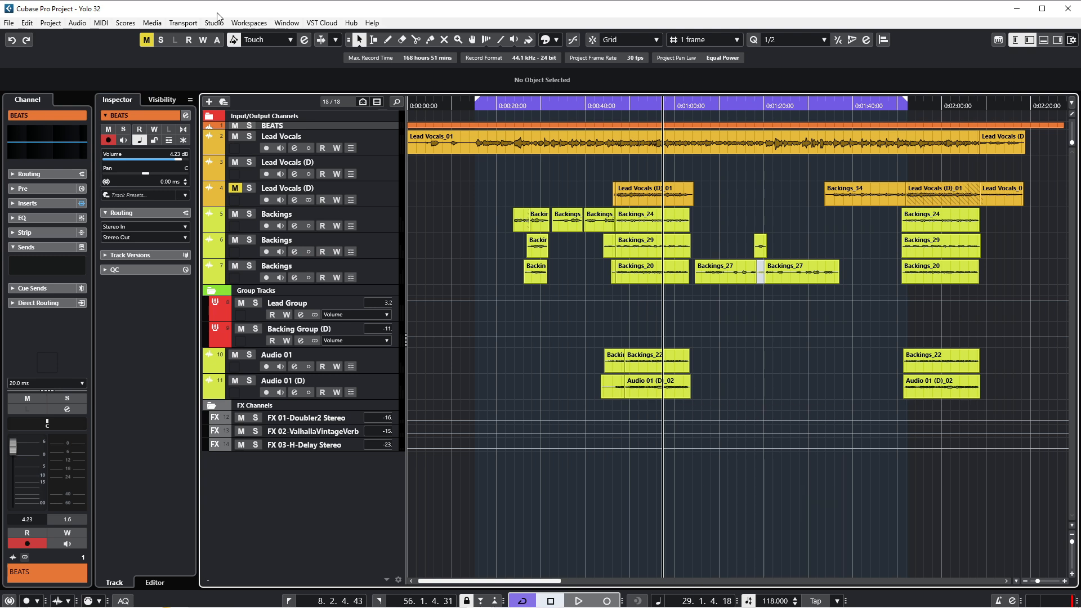
Open the MixConsole and resize and reposition its window over the project
key(F3)
drag(445, 448, 665, 452)
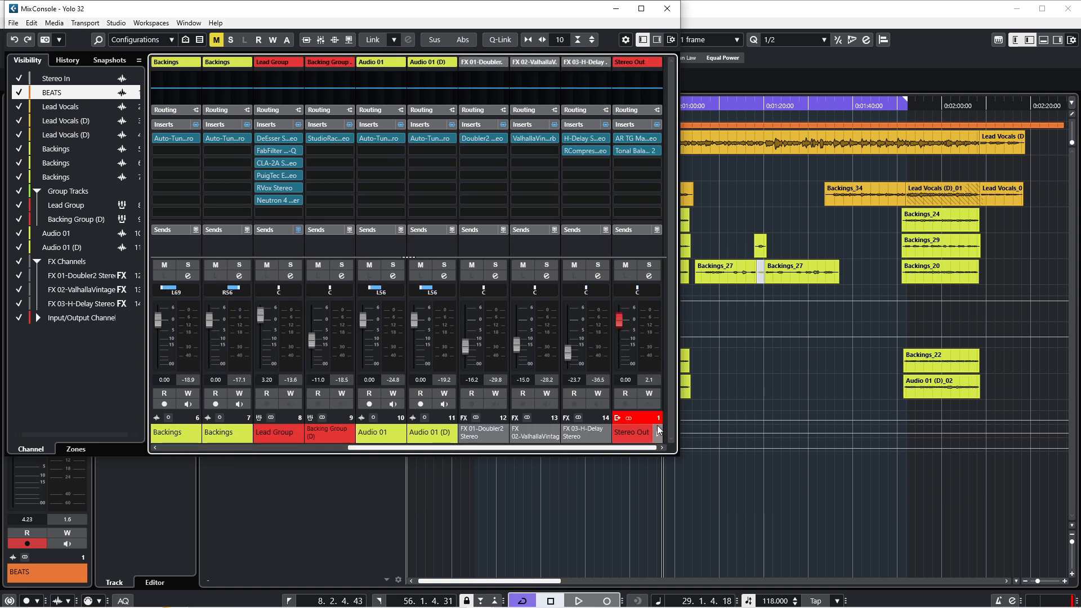
click(656, 431)
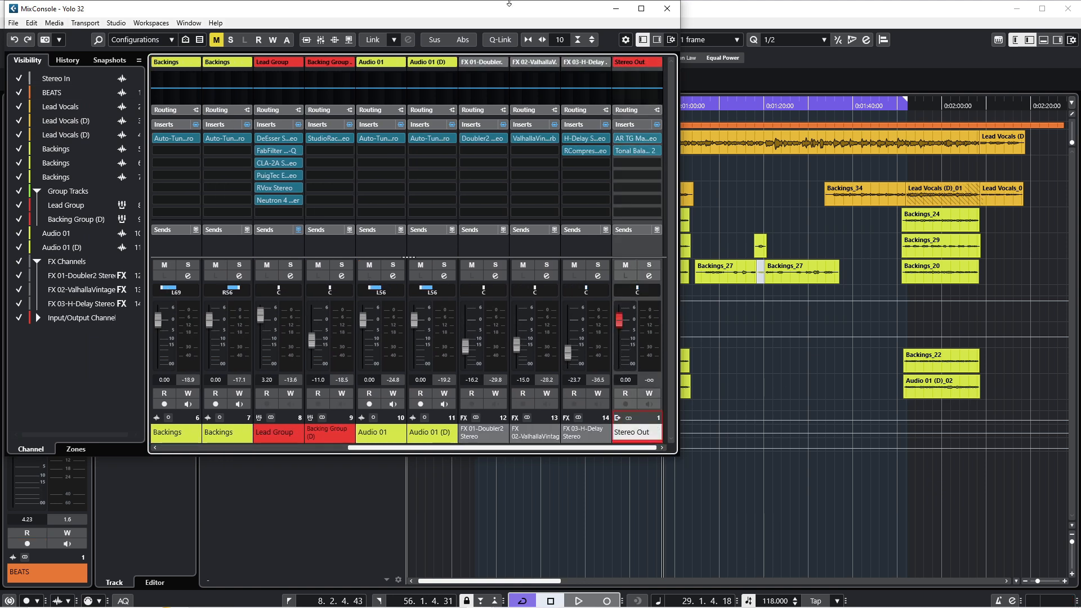
drag(509, 12, 658, 124)
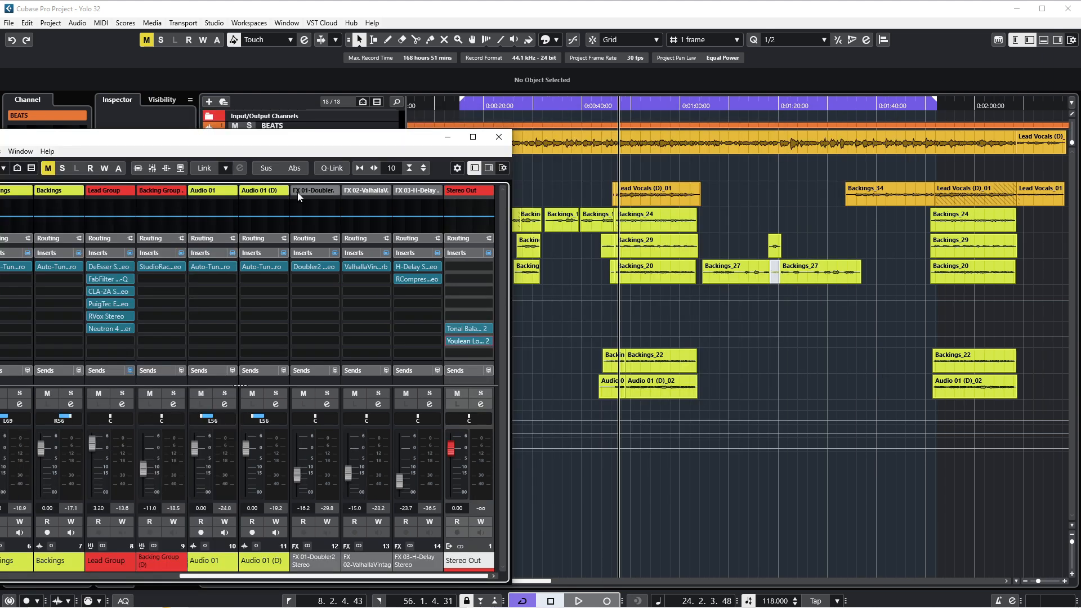
drag(333, 146, 354, 53)
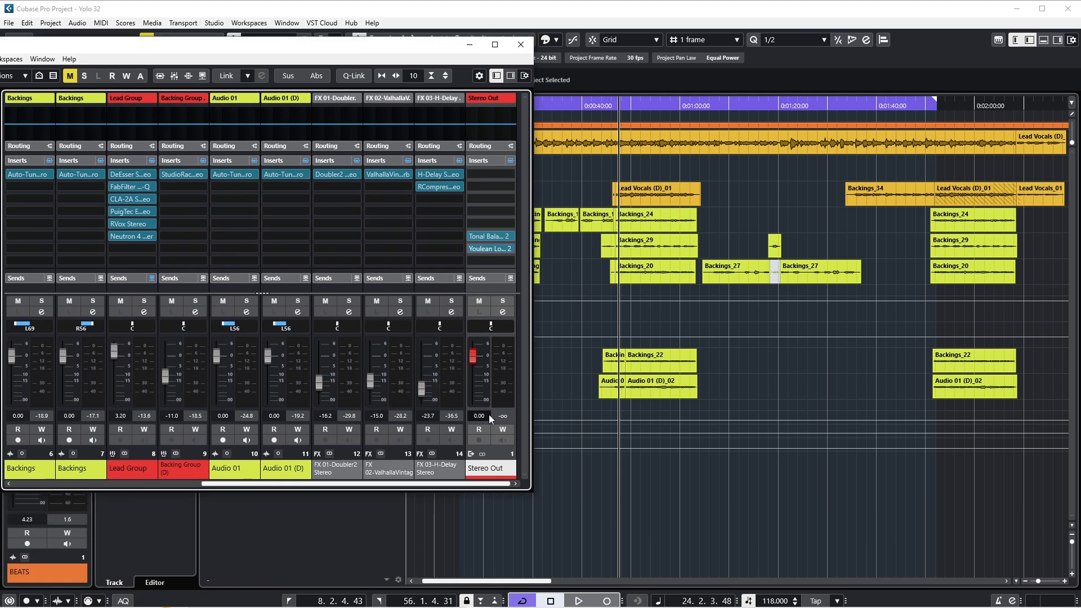
Stop playback and set the locators around the Lead Vocals (D)_01 event
key(space)
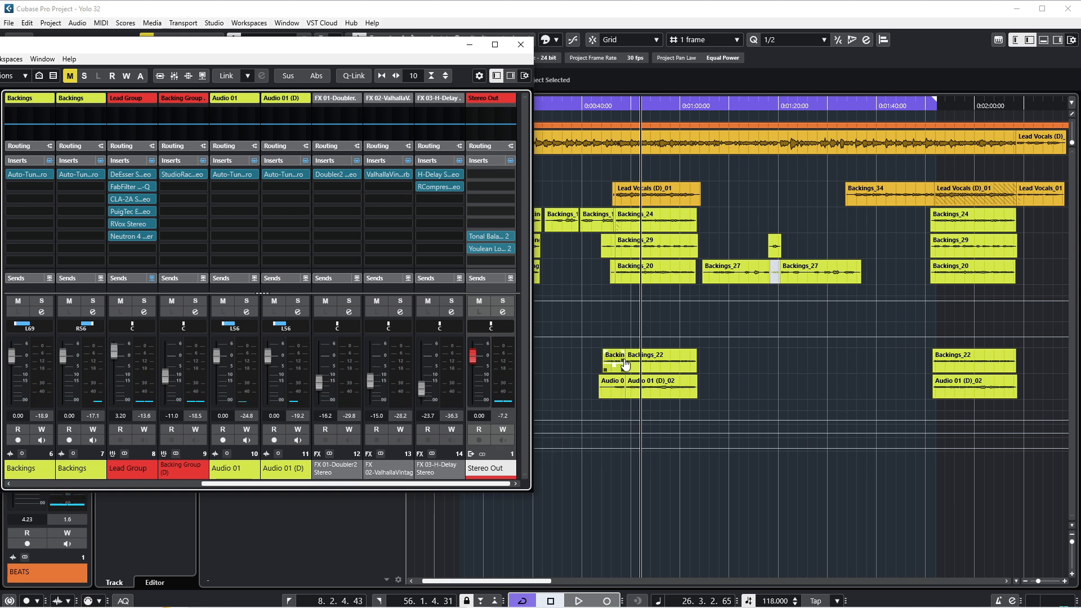
drag(362, 52, 739, 312)
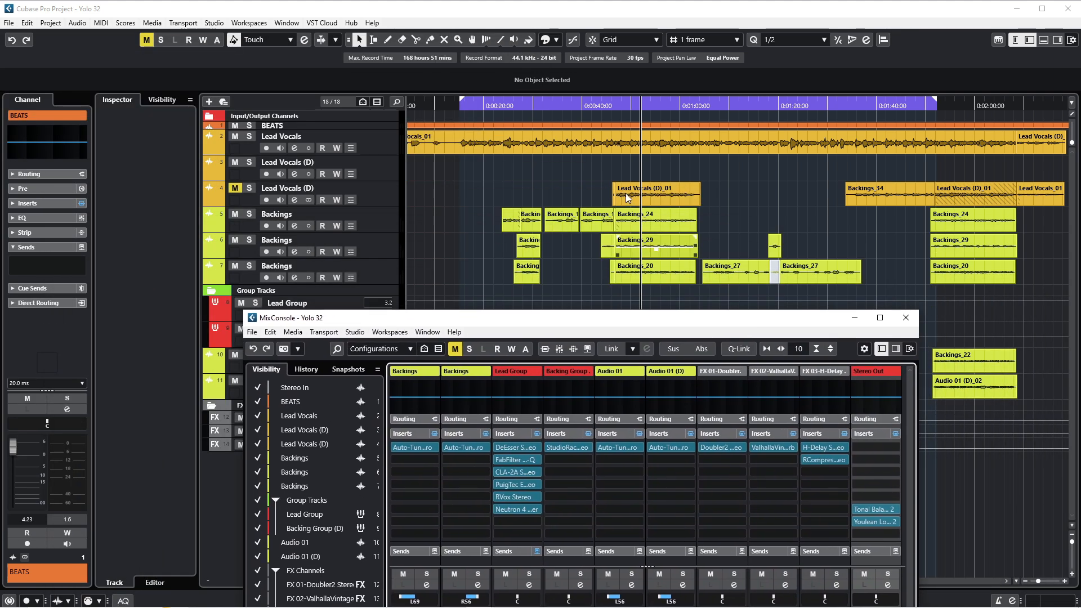
click(678, 195)
key(p)
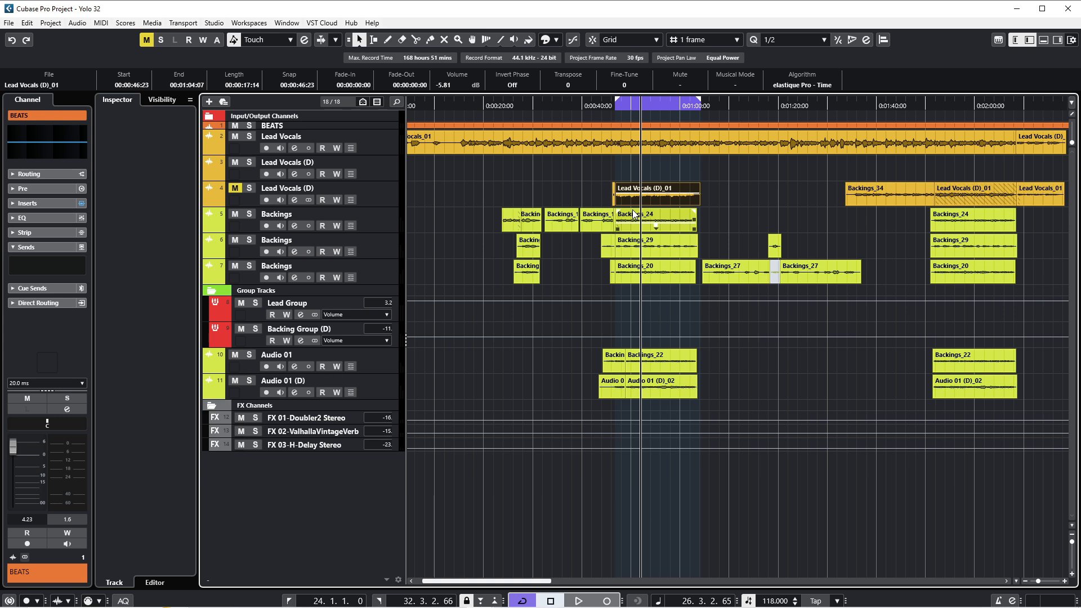
Reopen the MixConsole and open the Tonal Balance Control plugin on the Stereo Out channel
key(F3)
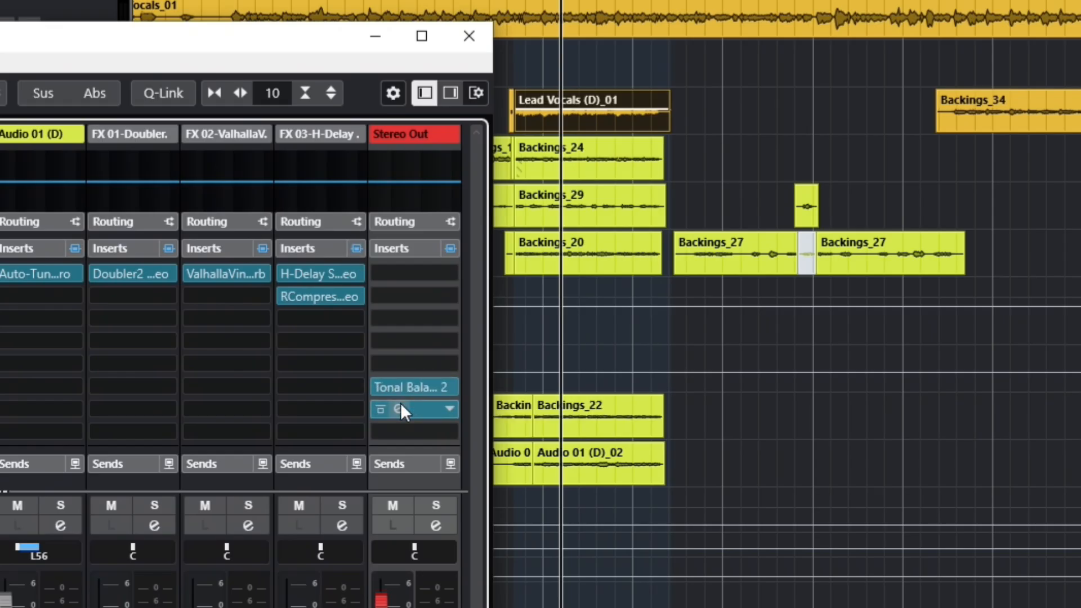
click(401, 407)
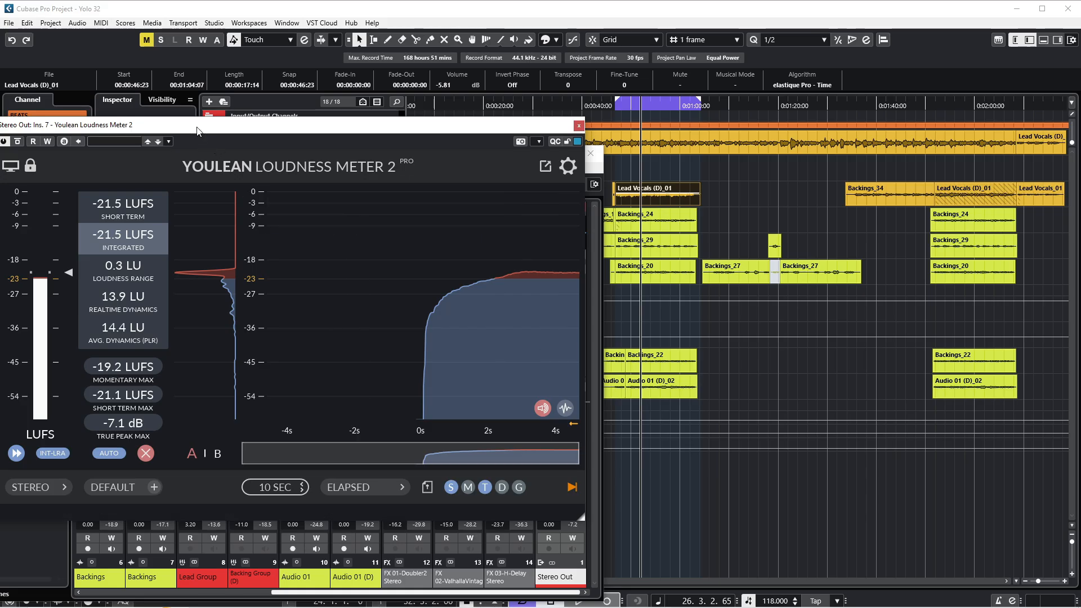
drag(197, 130, 308, 175)
mouse_move(232, 281)
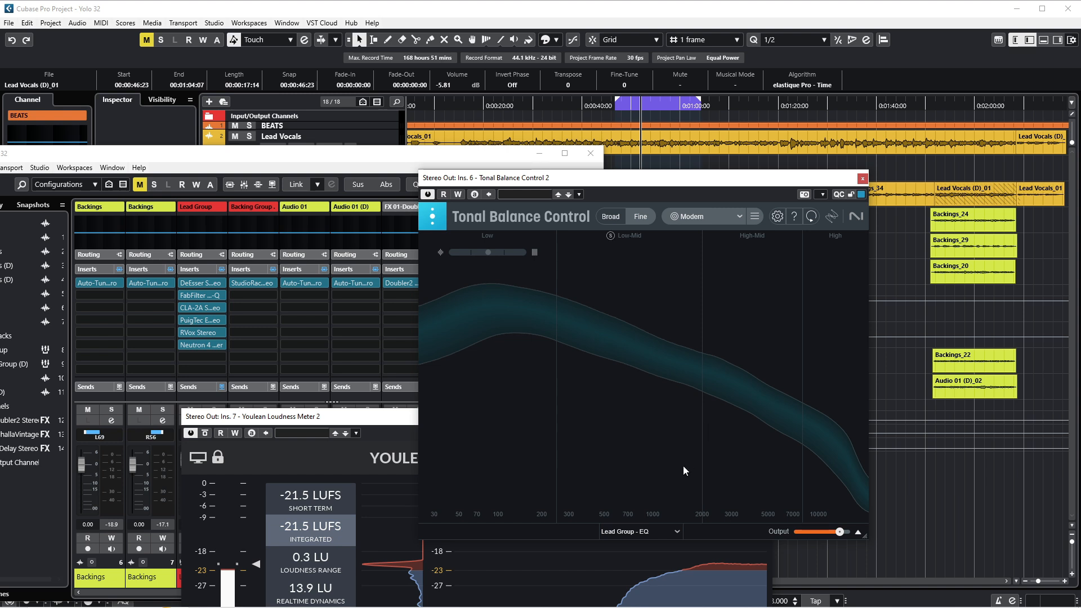
Switch Tonal Balance Control's target curve from Modern to <Custom> and close the plugin window
click(721, 223)
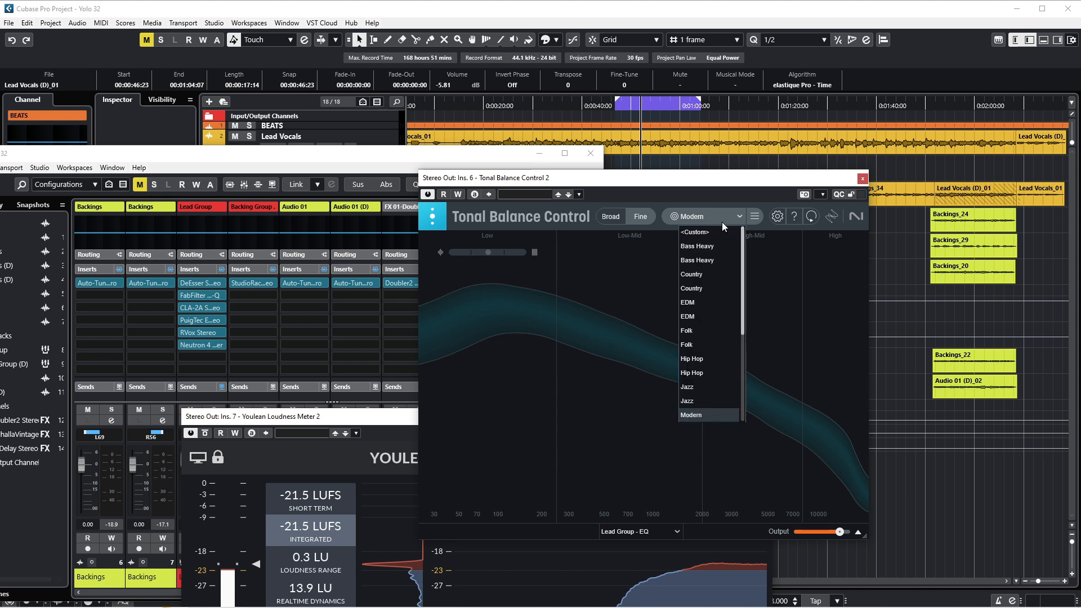
click(715, 229)
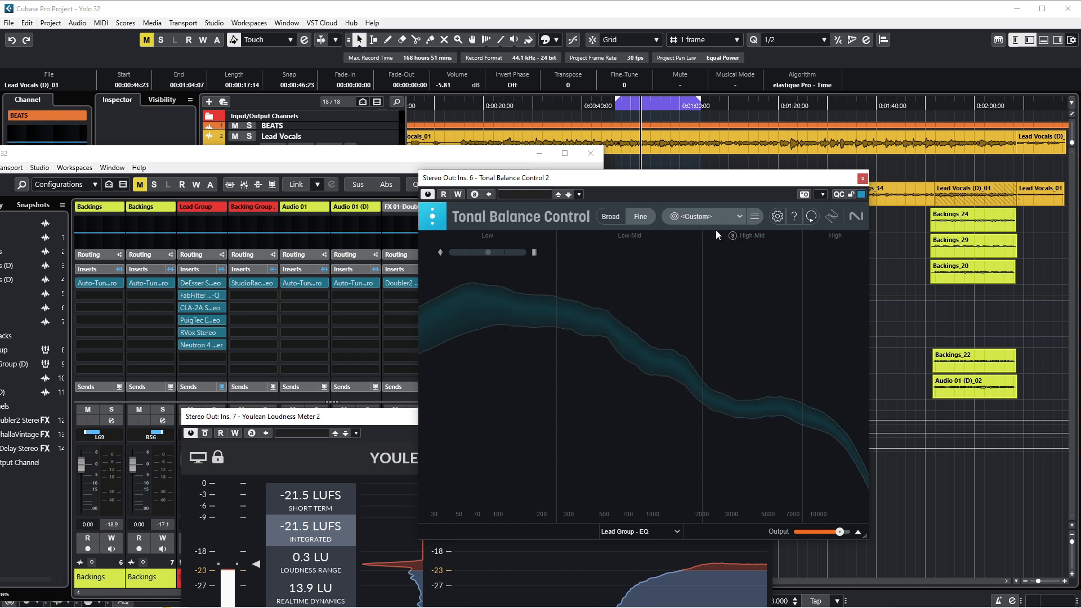
click(863, 178)
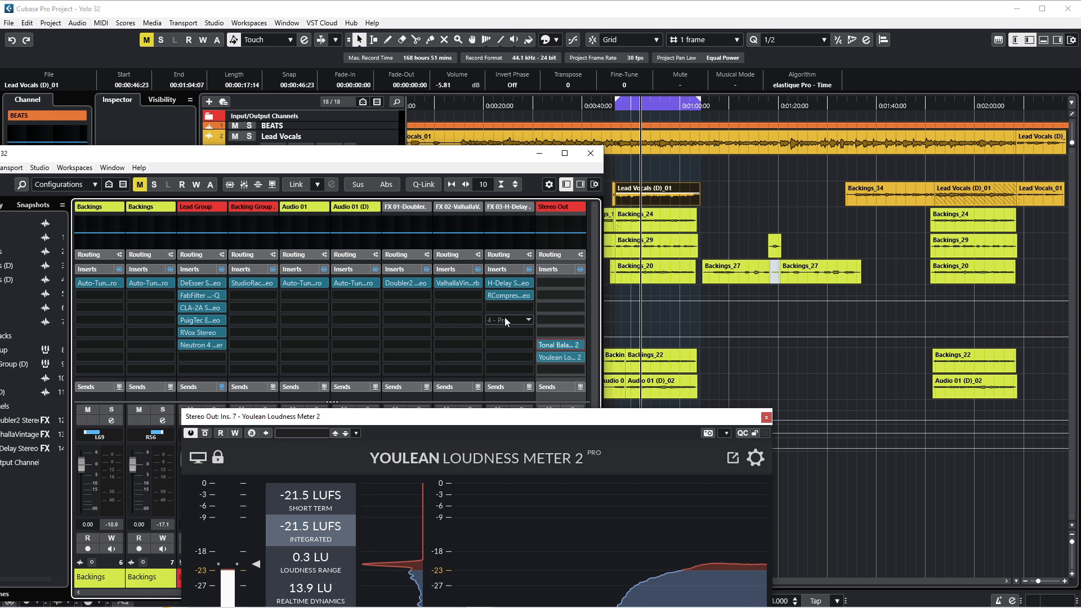
Insert FabFilter Pro-Q 3 in the first insert slot of the Stereo Out channel
click(543, 281)
text(fab)
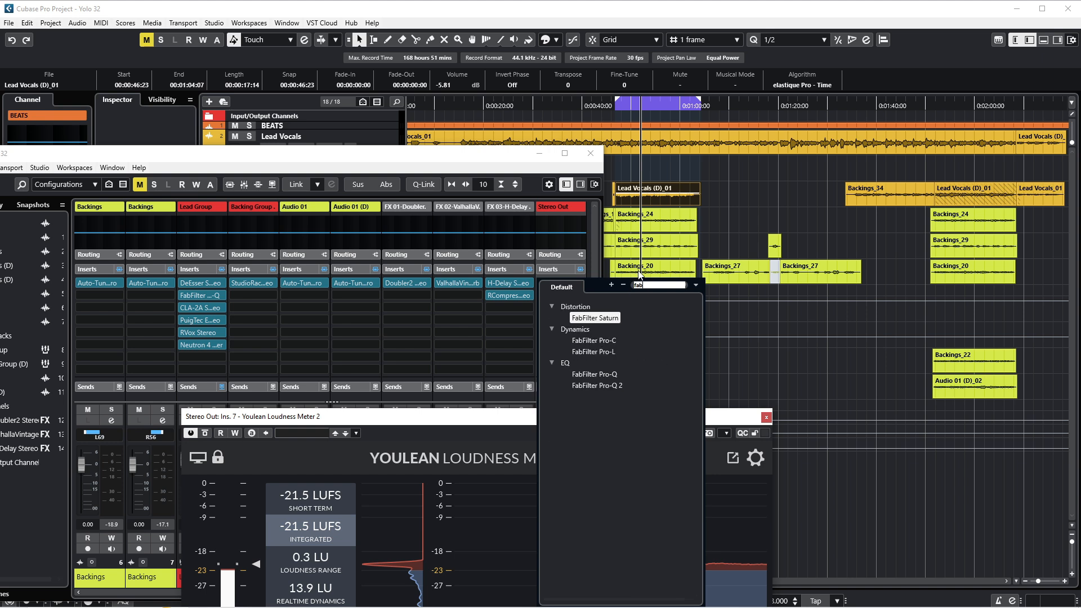
text(pro)
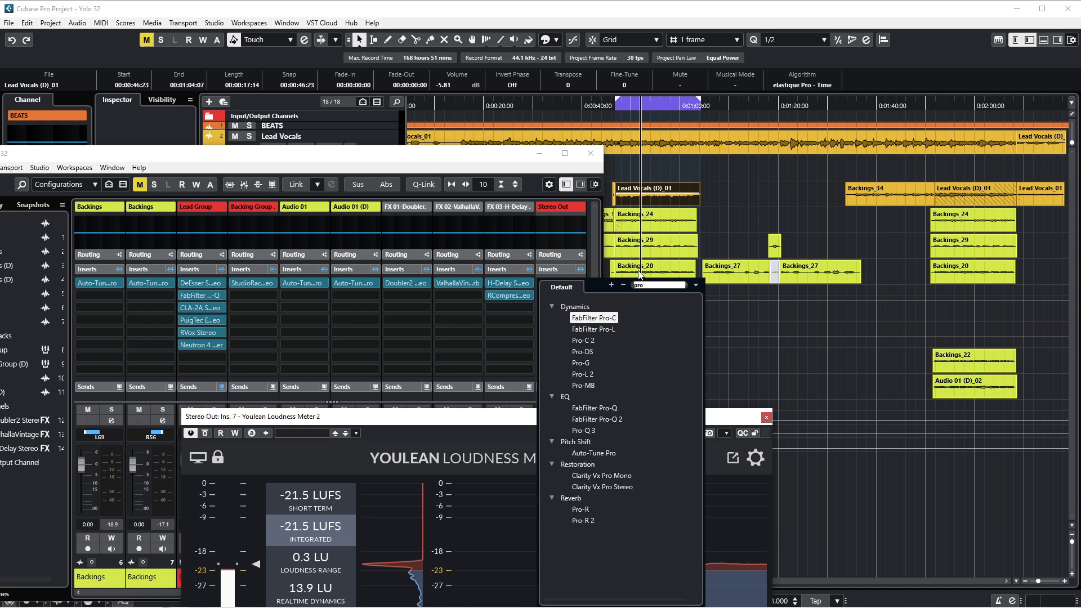
click(585, 430)
drag(536, 346, 552, 183)
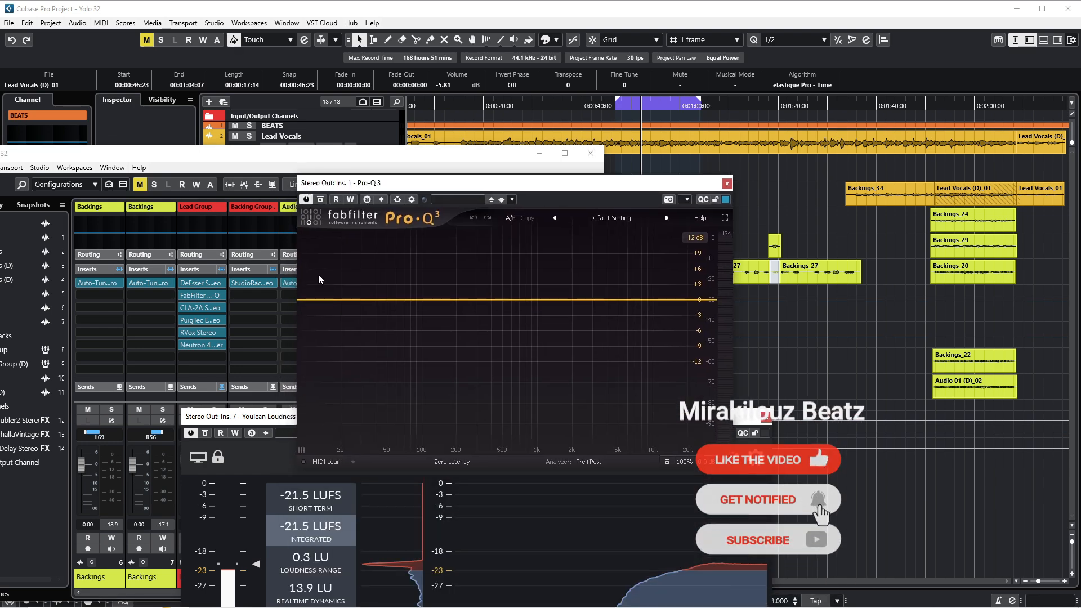
Add a brickwall low-cut band at about 30 Hz in Pro-Q 3
click(306, 300)
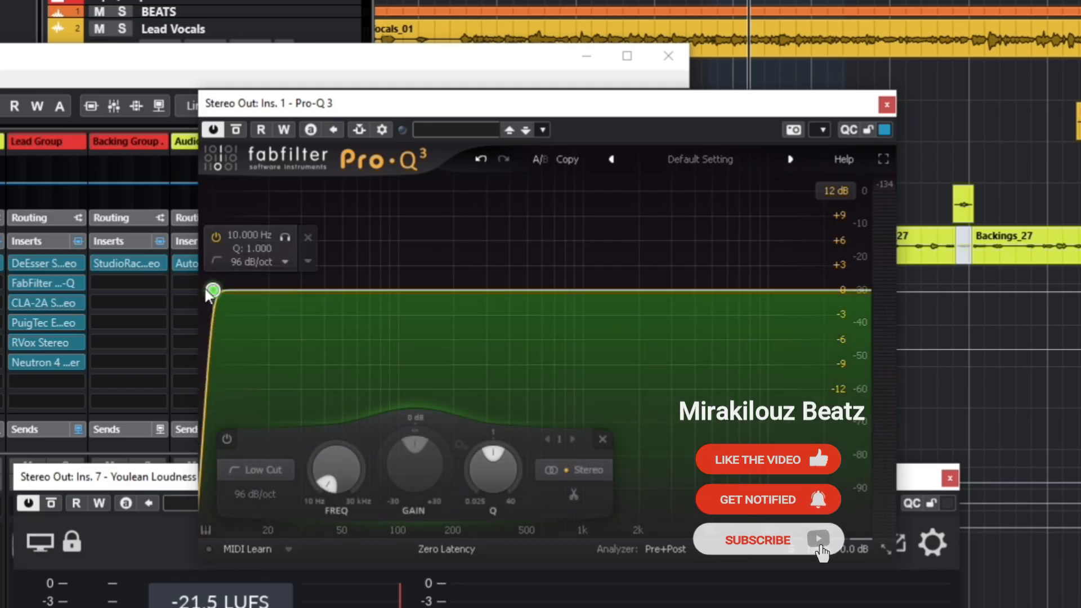
scroll(213, 290, up, 1)
drag(213, 290, 300, 290)
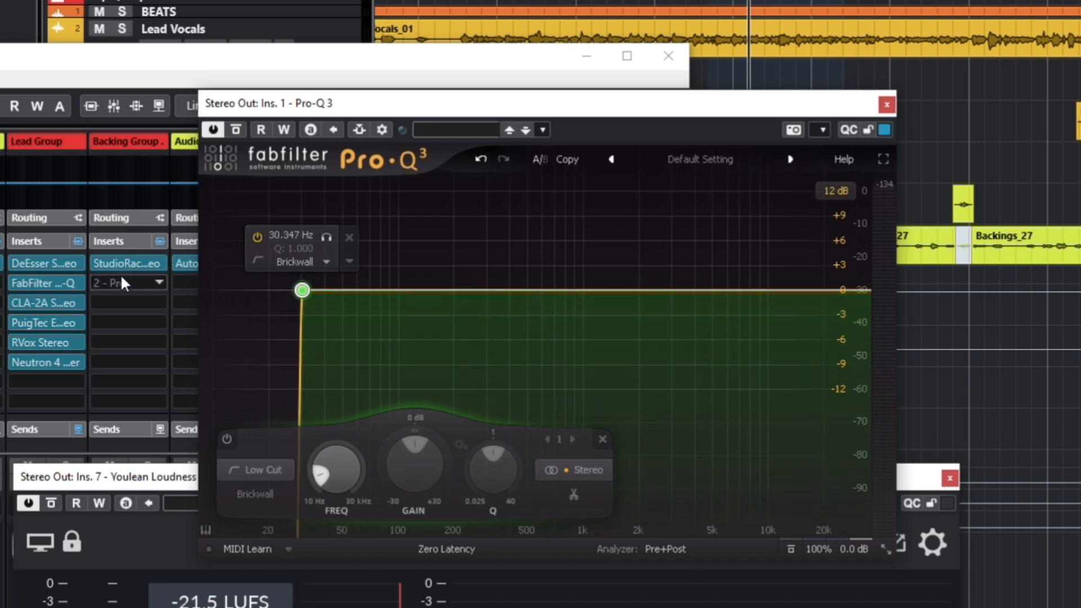
Add a brickwall high-cut band at about 17.7 kHz in Pro-Q 3
click(850, 290)
scroll(852, 290, up, 6)
drag(852, 294, 816, 295)
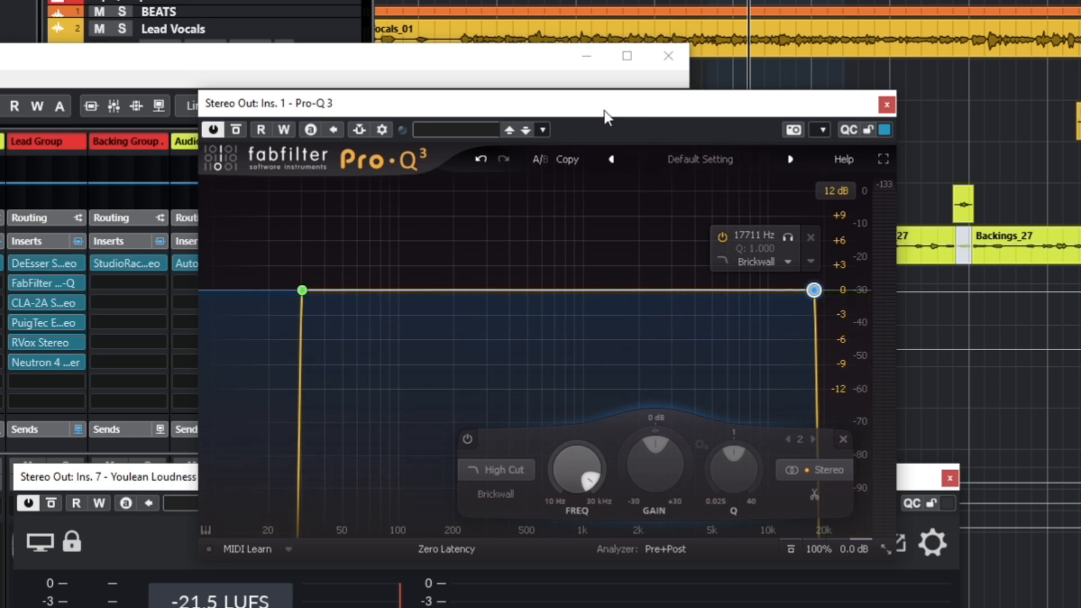
Play the project and enable the freeze option in Pro-Q 3's analyzer settings
key(space)
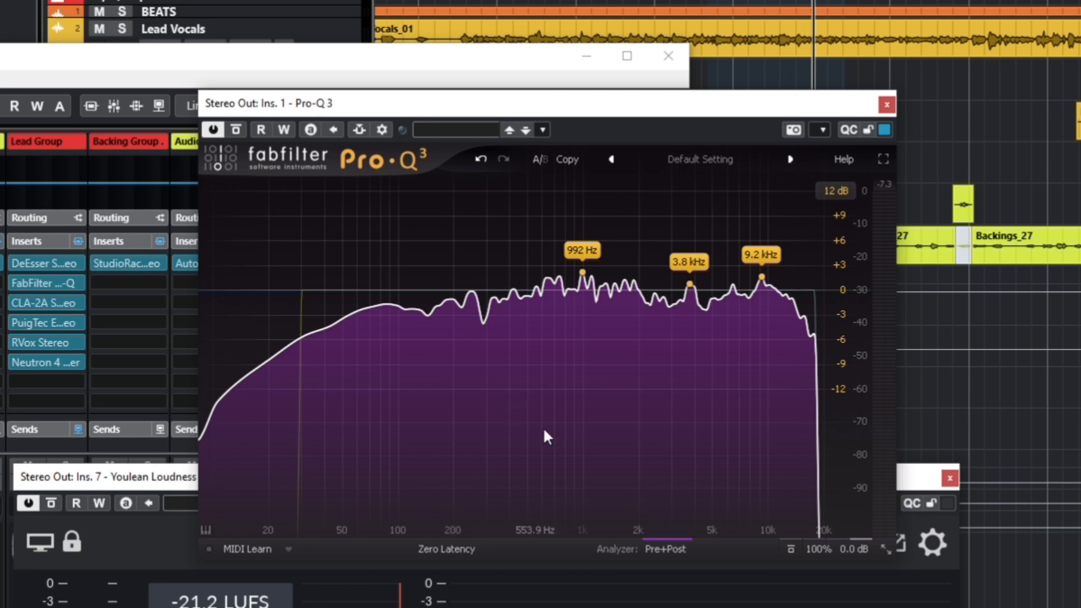
click(668, 557)
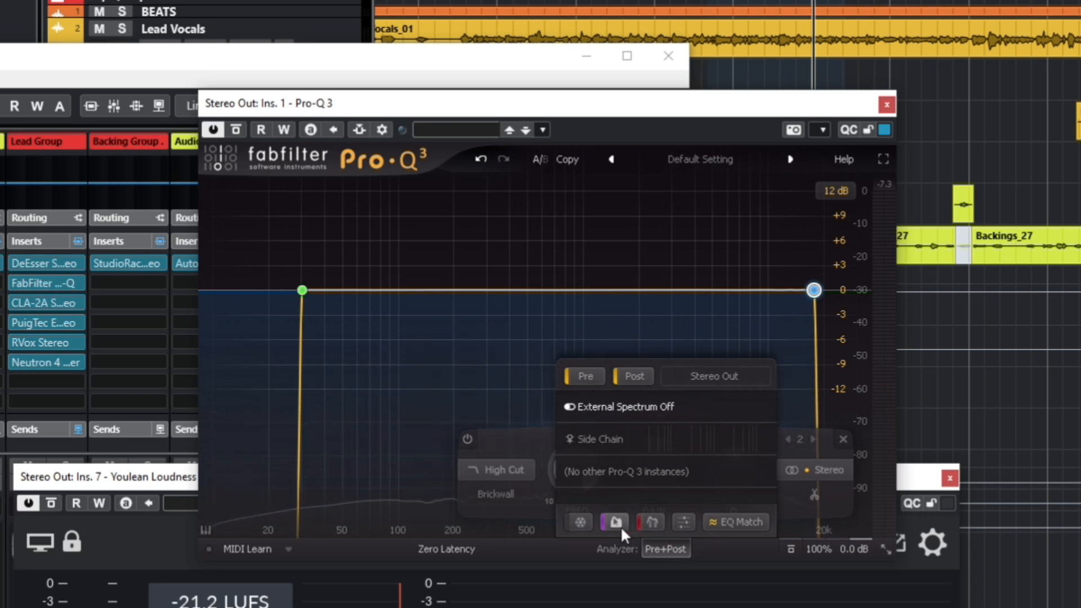
click(581, 522)
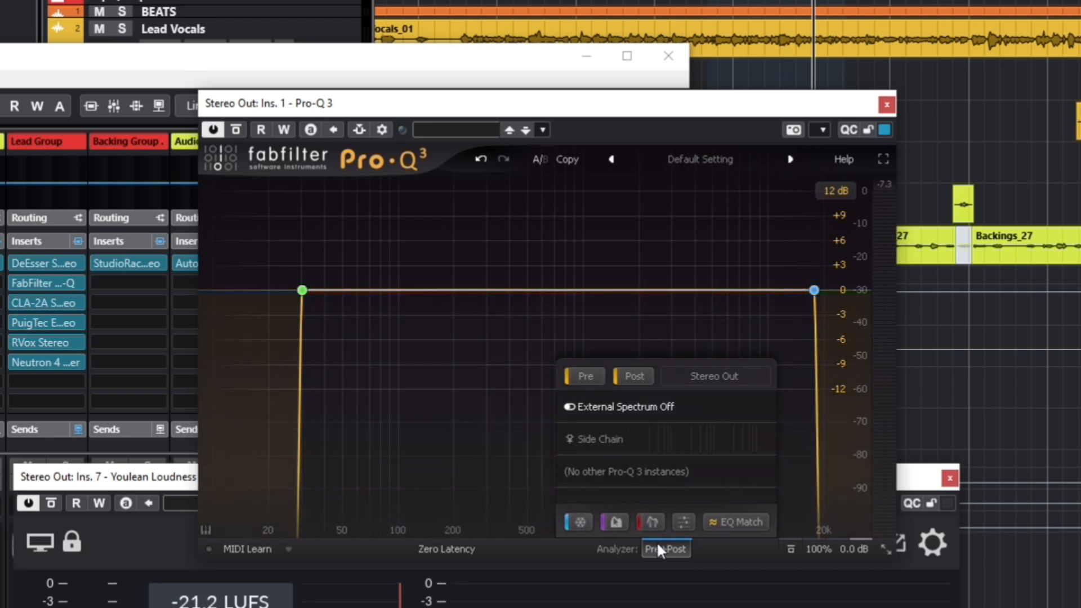
key(space)
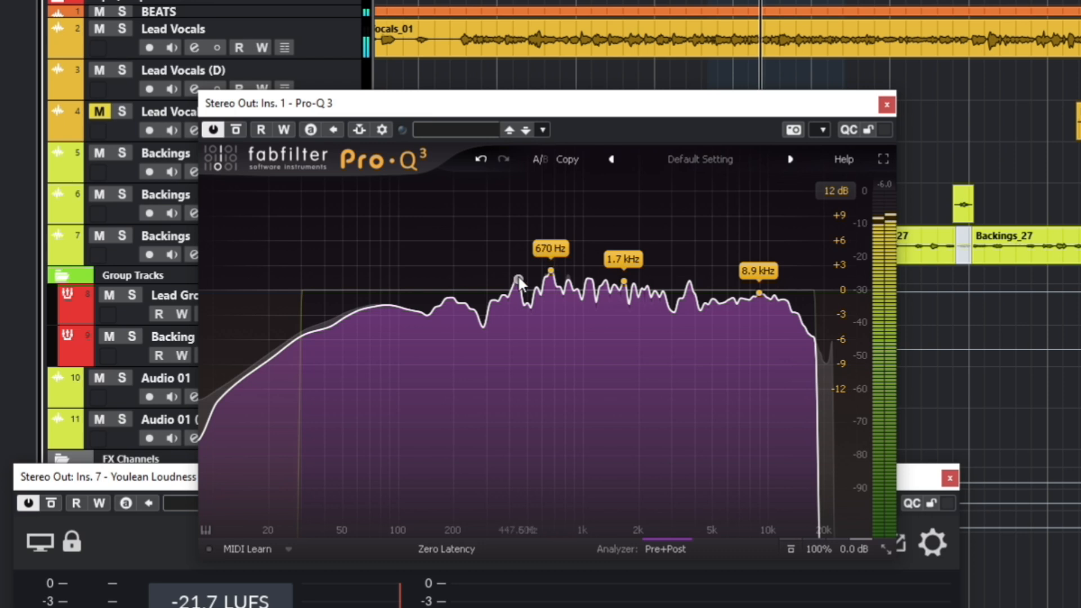
Add a bell band at about 670 Hz on the spectrum peak
click(553, 278)
click(551, 288)
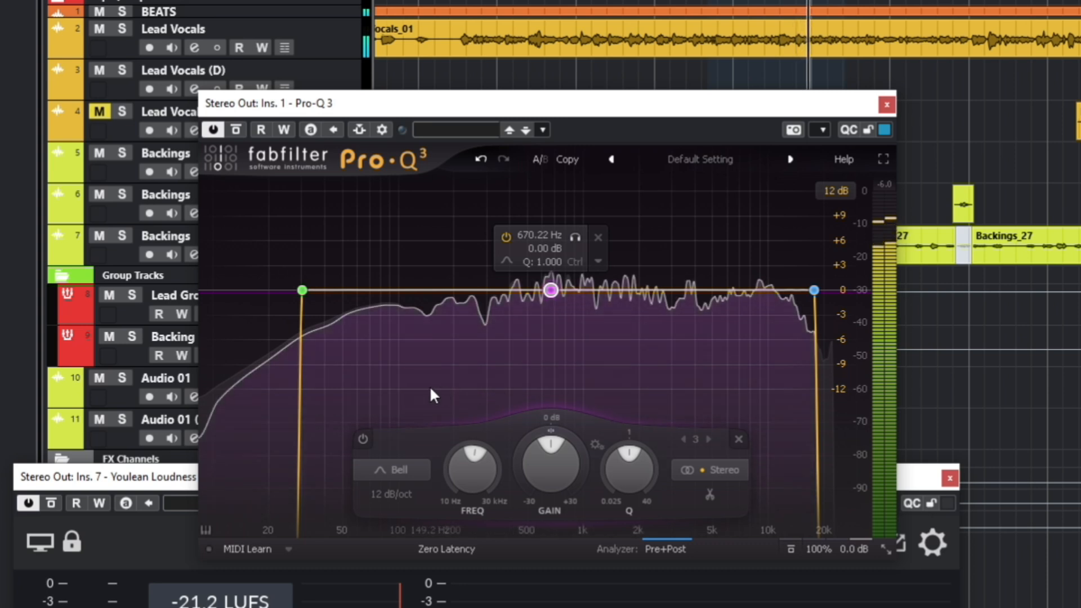
mouse_move(430, 389)
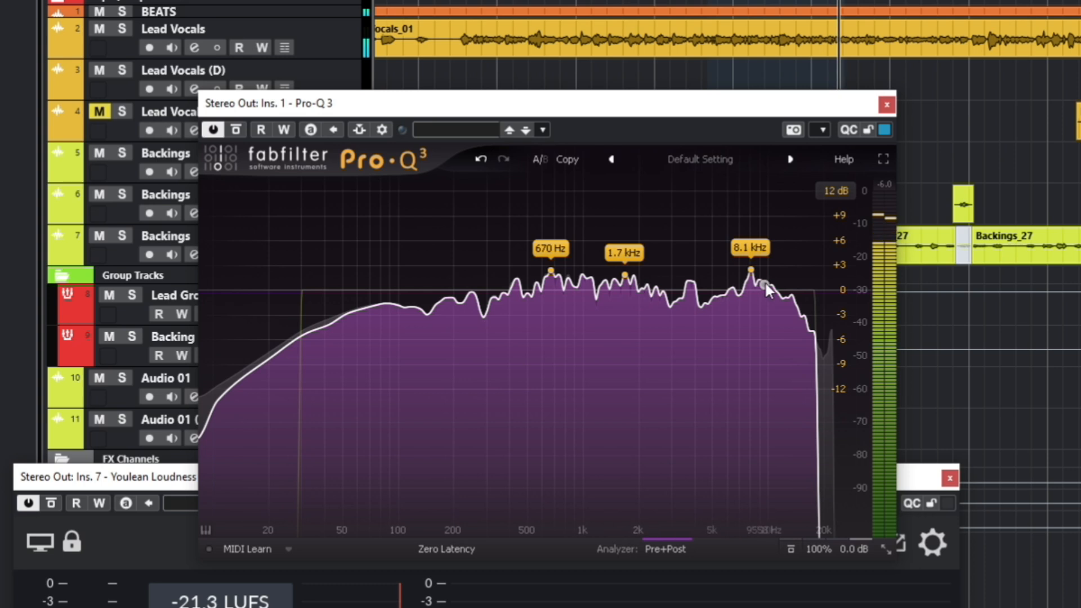
Add a bell band at about 8.4 kHz, reset its gain to 0 dB and set Q to 3.58
drag(765, 281, 752, 274)
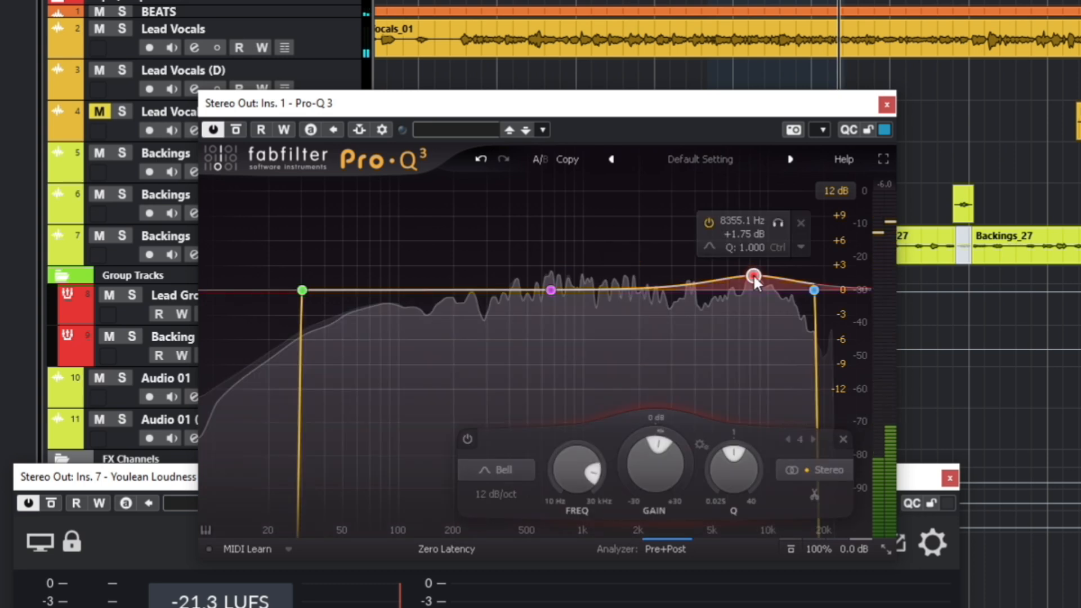
double_click(662, 474)
drag(739, 459, 754, 460)
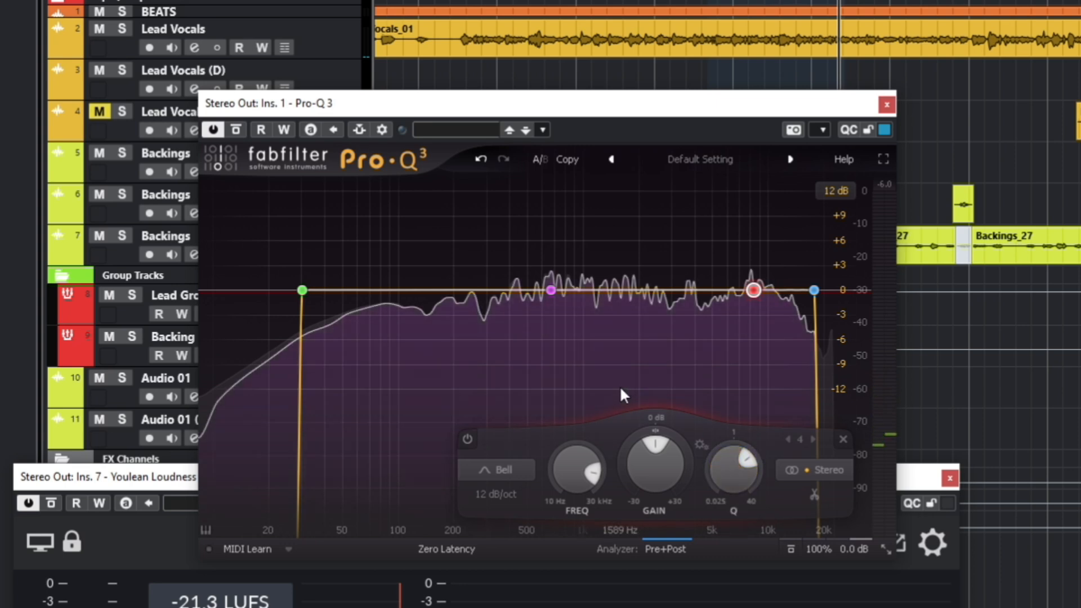
mouse_move(621, 389)
Select the three bell bands together and adjust their shared gain
key(space)
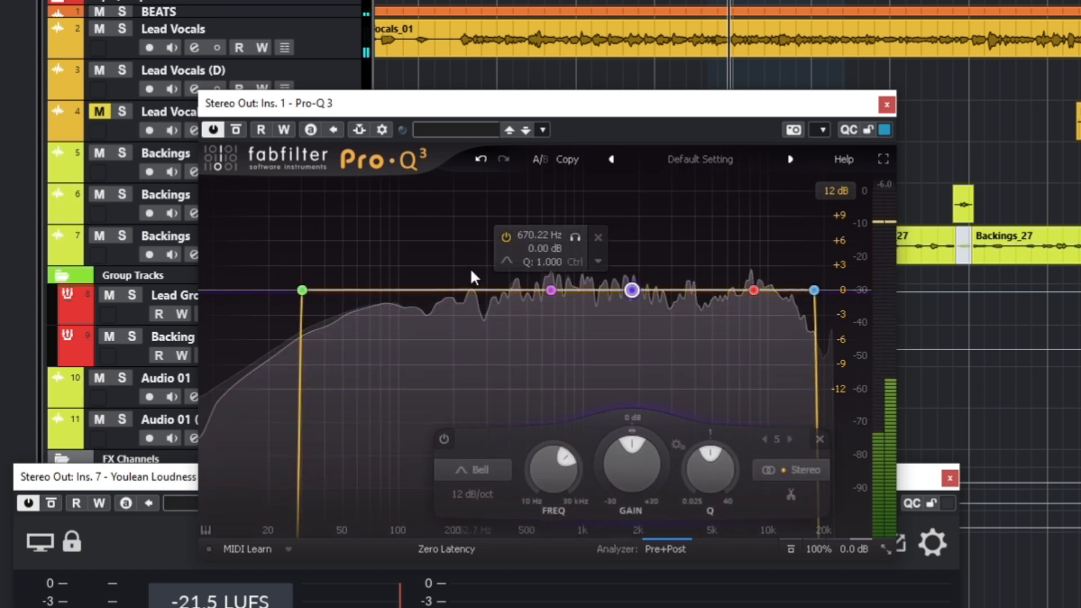
drag(466, 232, 775, 345)
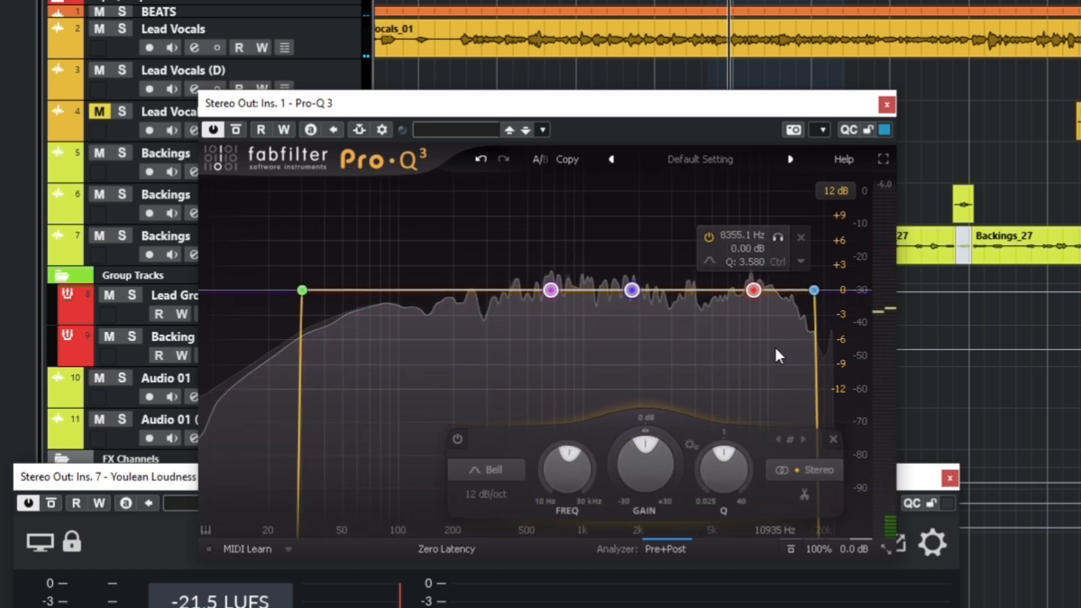
drag(642, 428, 613, 468)
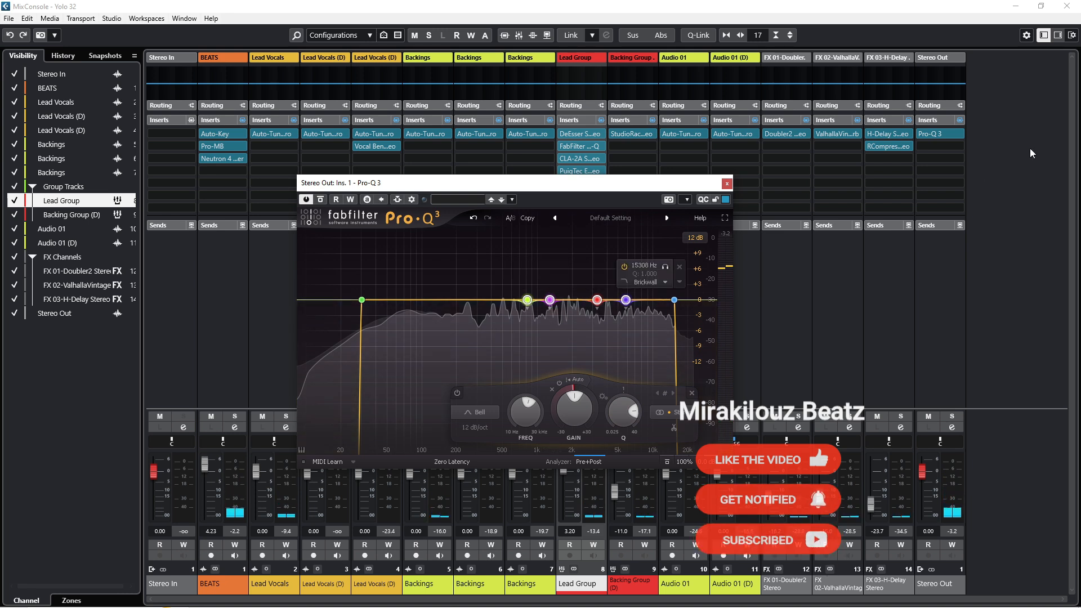
Insert SSLComp Stereo on the Stereo Out channel and load its Mastering factory preset
click(946, 145)
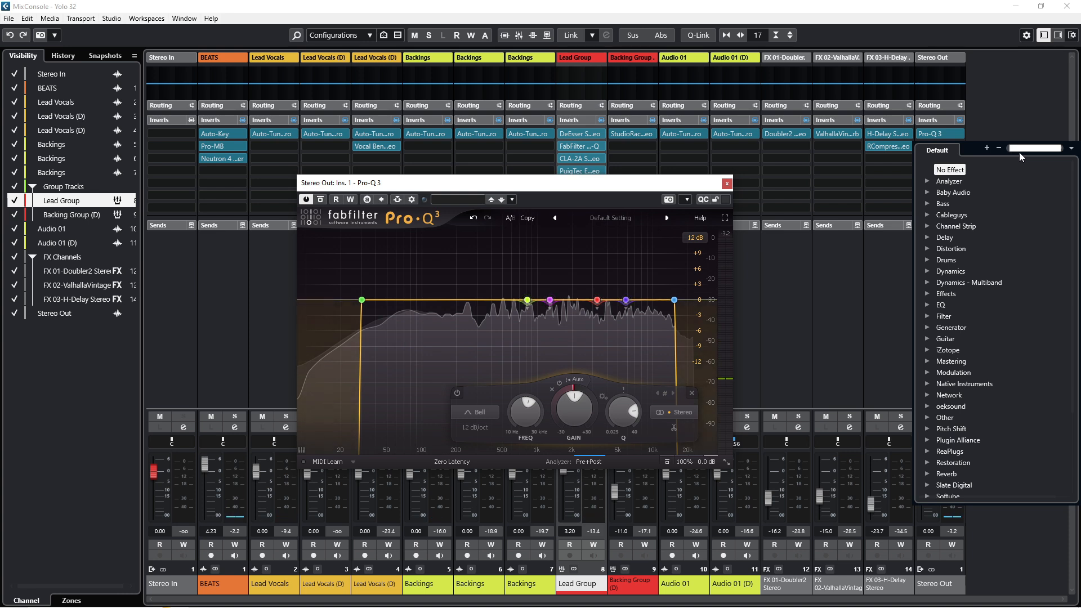
text(ssl)
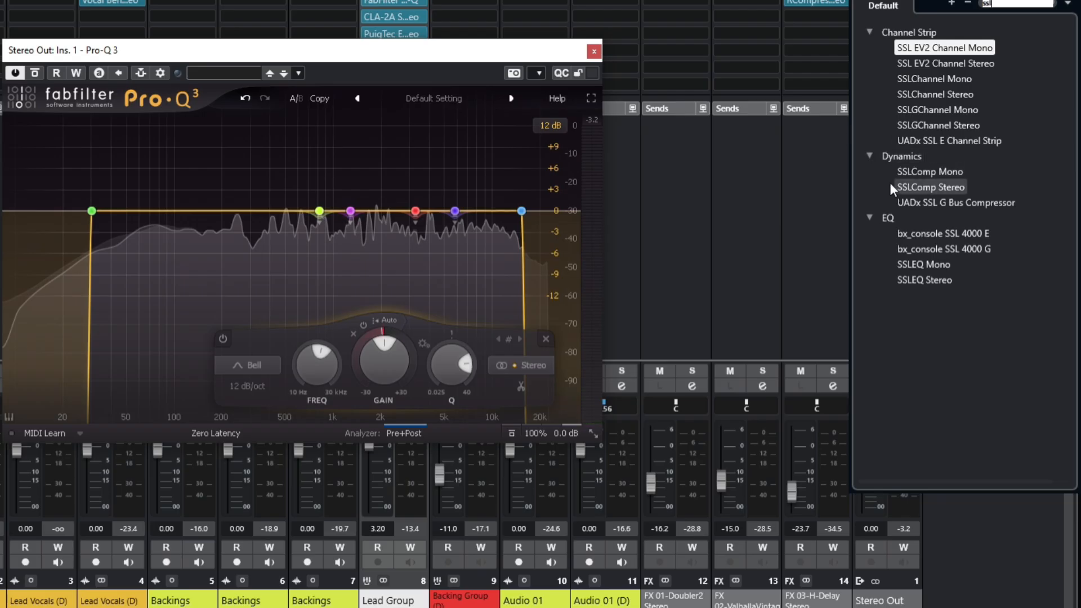
click(946, 280)
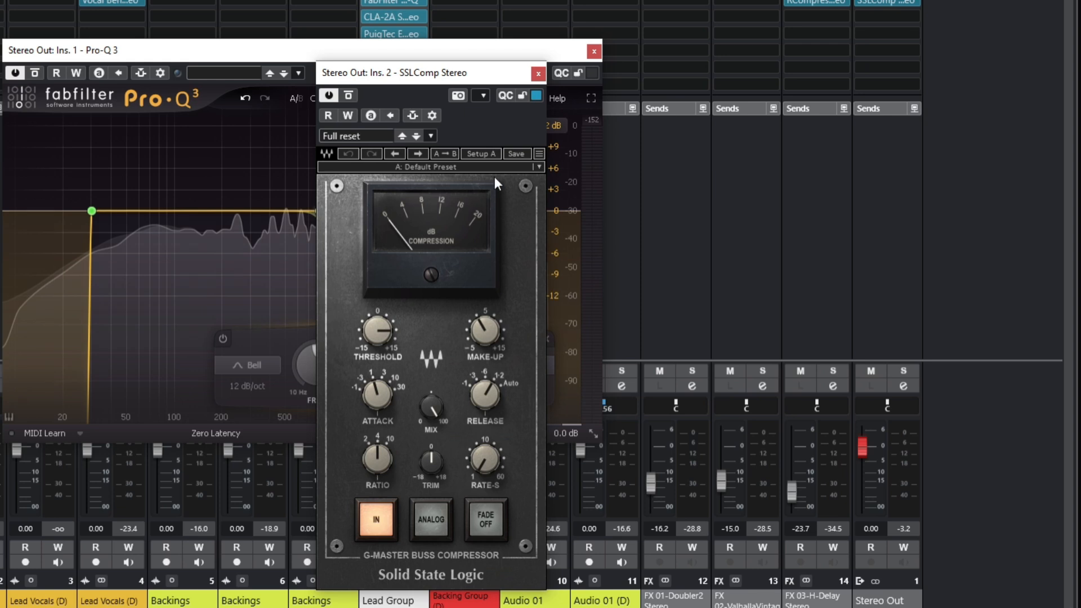
click(364, 168)
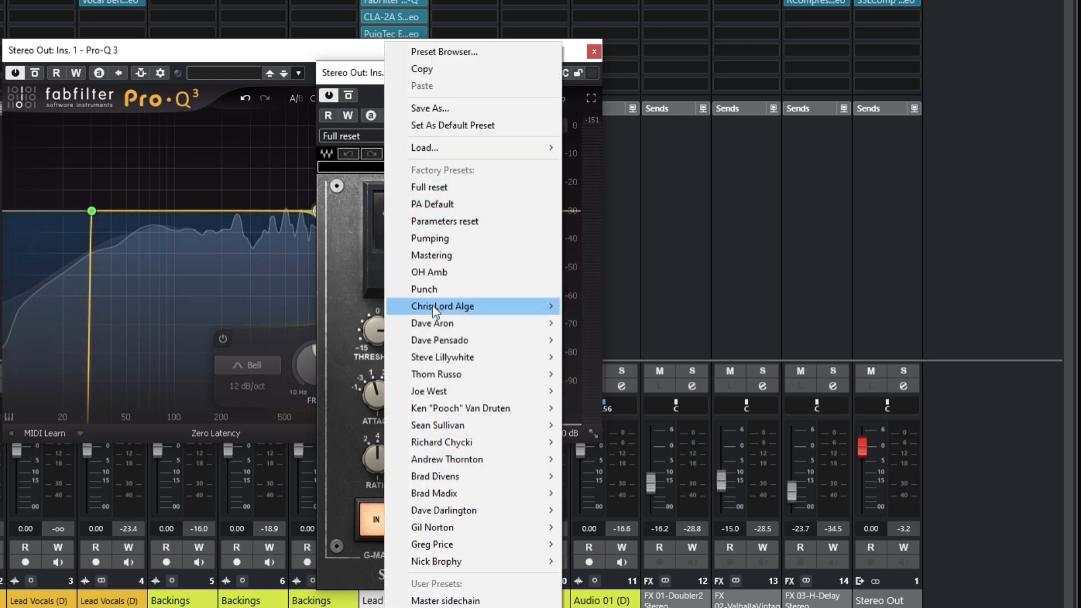
click(471, 260)
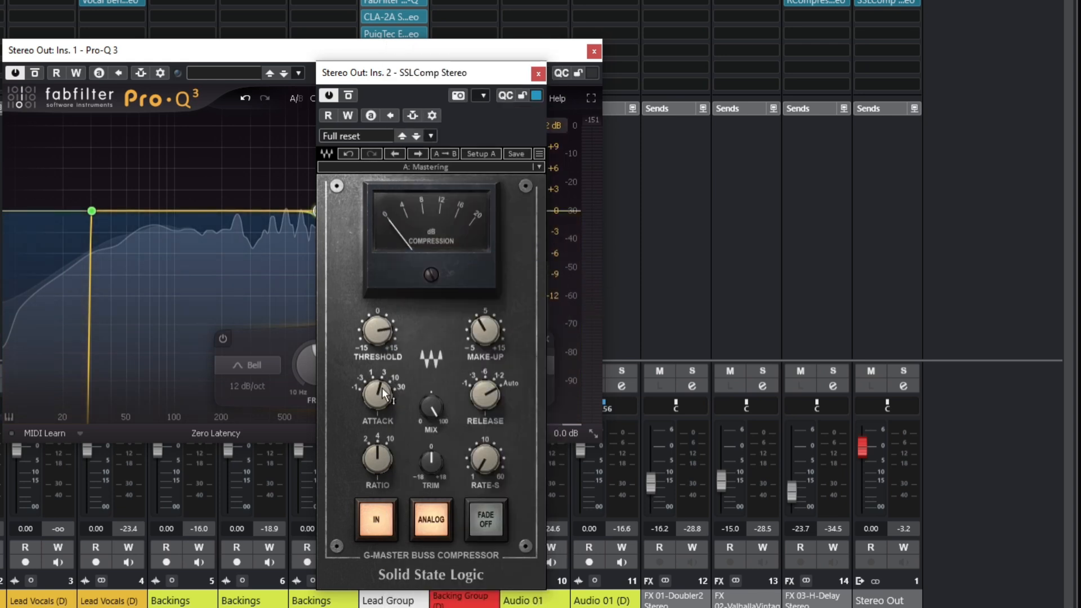
Set the SSL compressor's attack to 30 ms, turn the release knob up and lower the threshold
drag(377, 395, 378, 386)
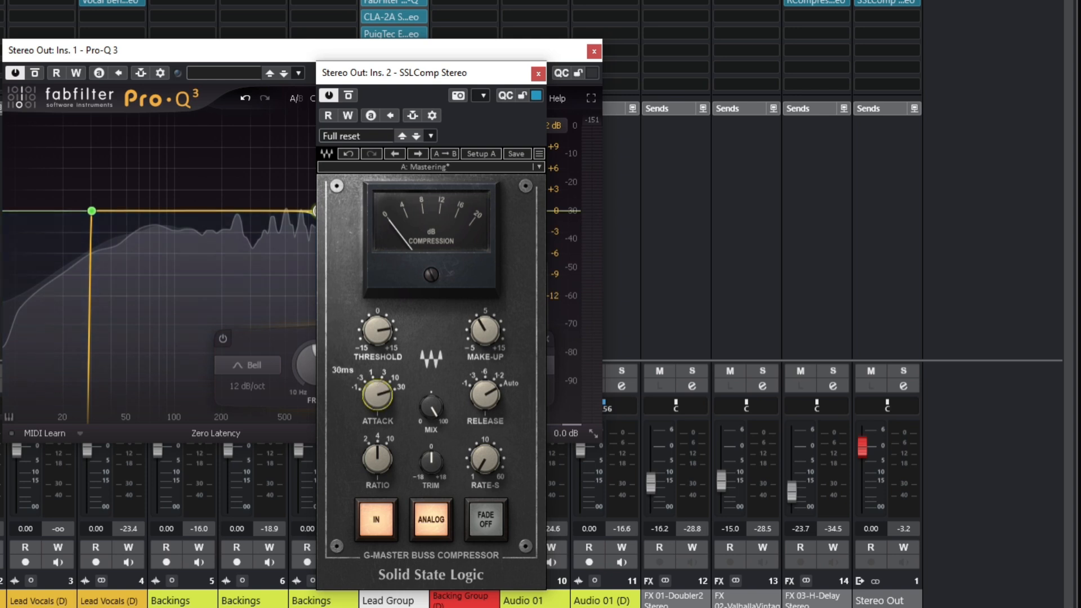
drag(484, 391, 483, 409)
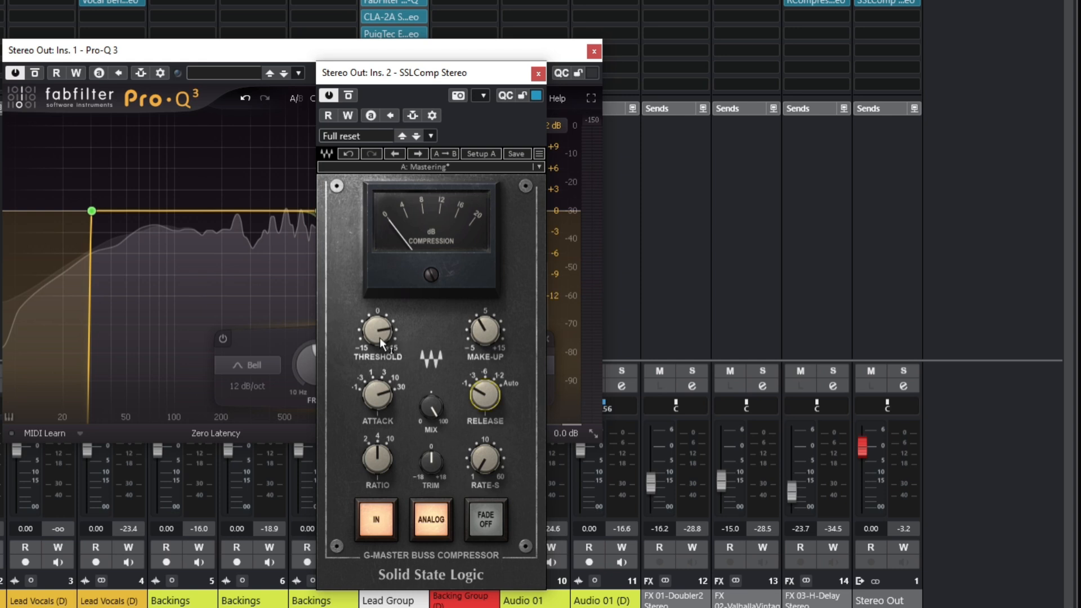
drag(379, 337, 380, 360)
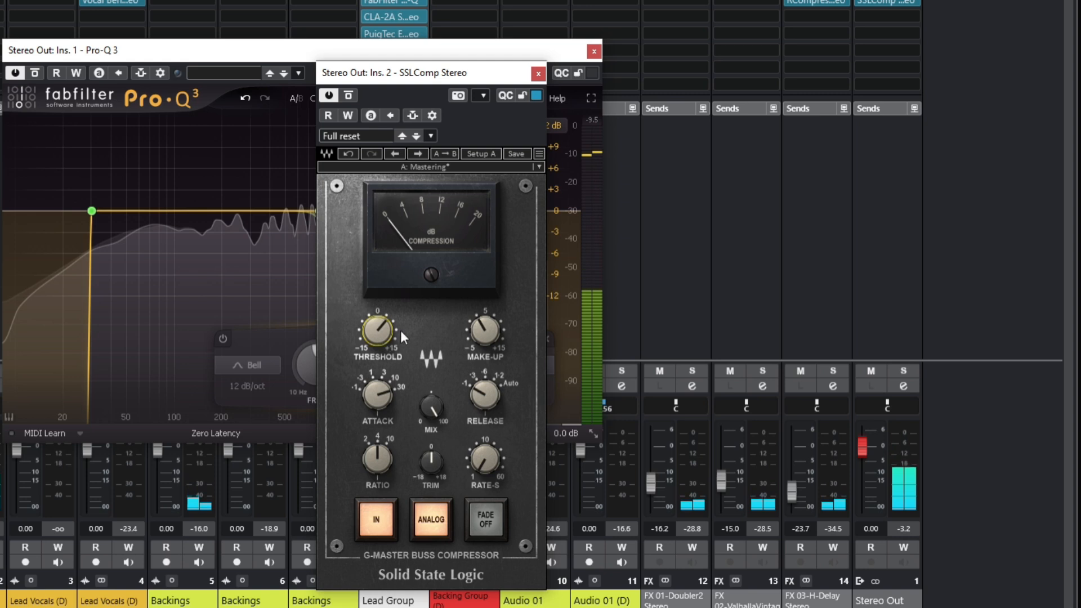
drag(379, 329, 379, 332)
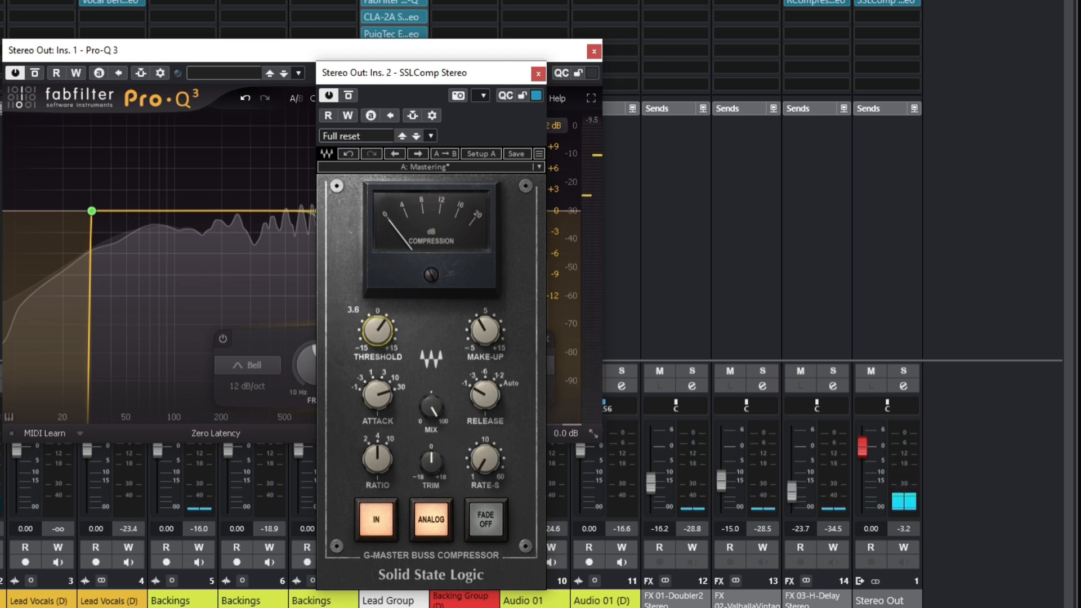
Start playback and toggle the SSL compressor's bypass on and off to compare the sound
key(space)
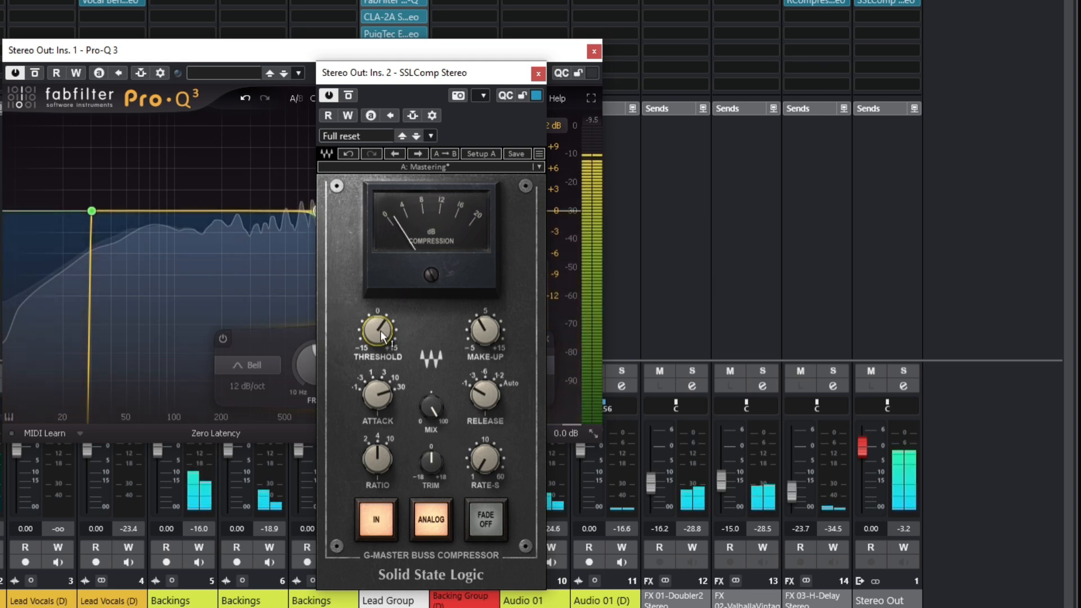
click(349, 94)
click(350, 94)
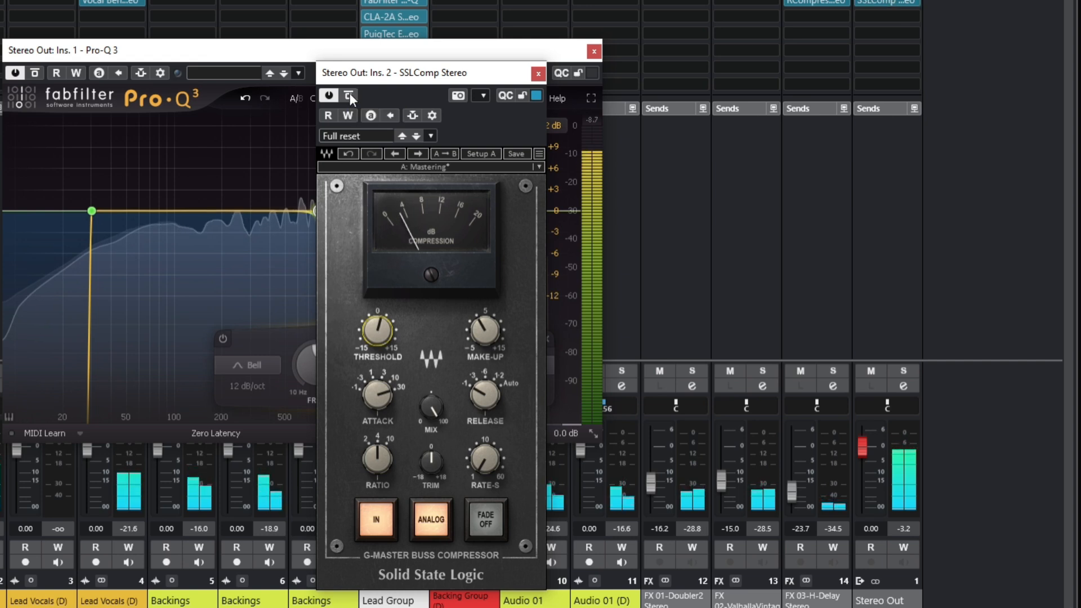
click(484, 330)
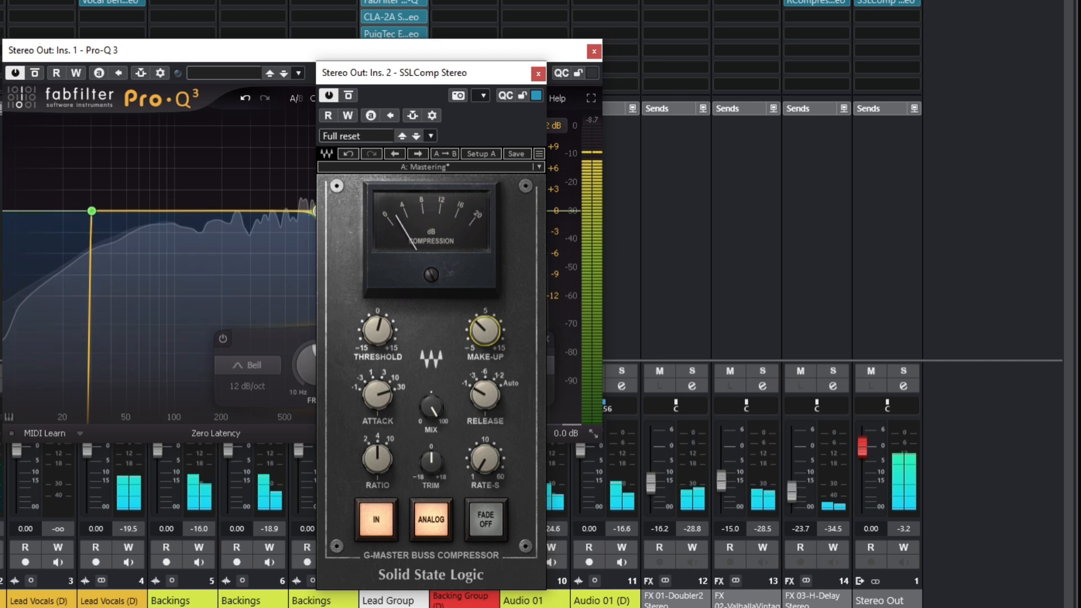
Return to the mixer and close the SSLComp Stereo and Pro-Q 3 plugin windows
key(F3)
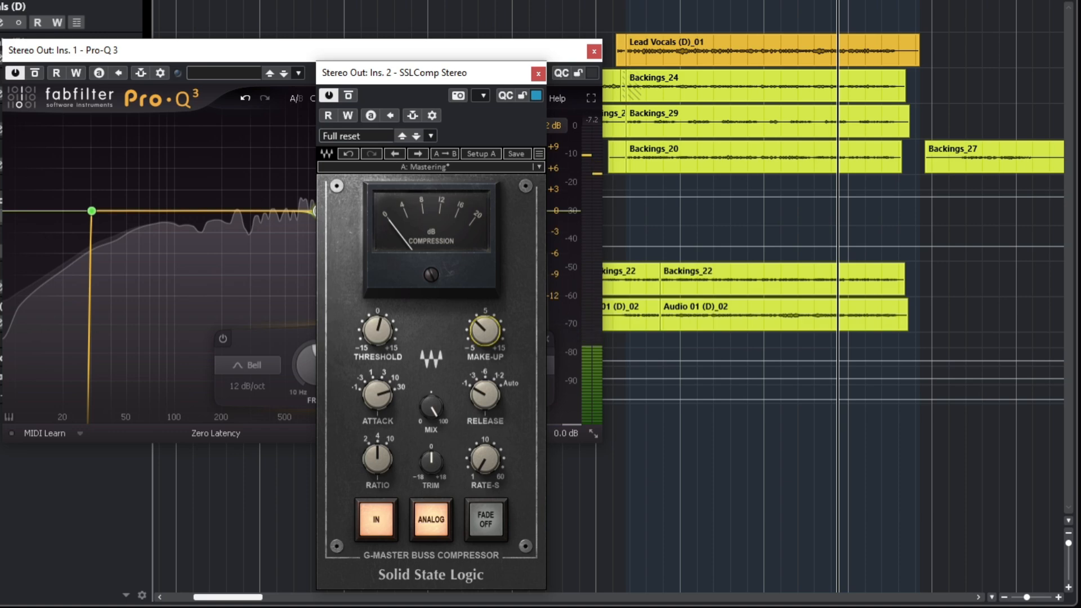
click(11, 0)
click(34, 0)
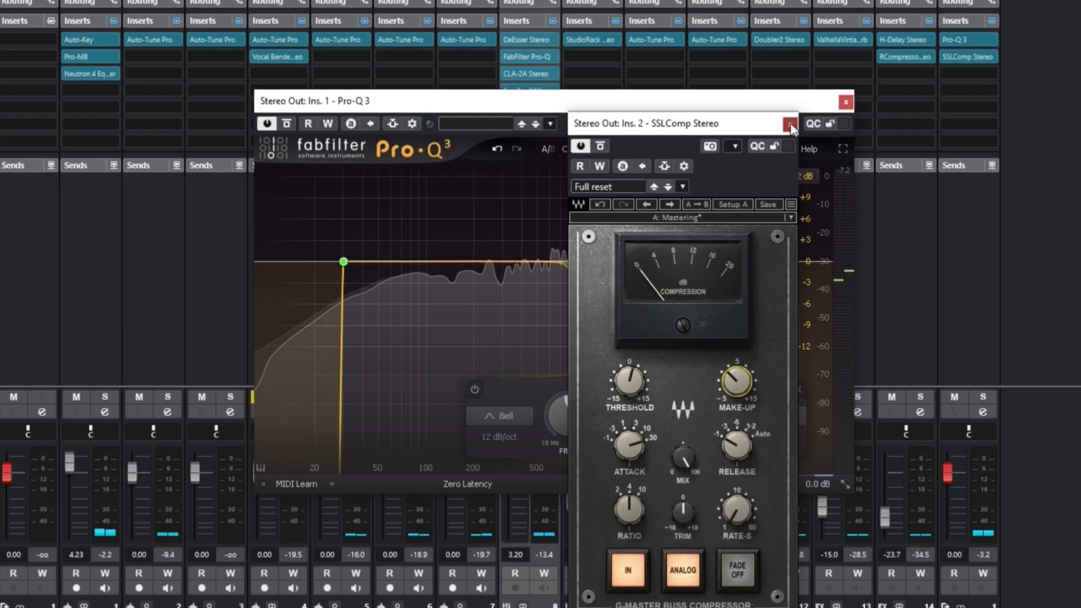
click(538, 73)
click(594, 51)
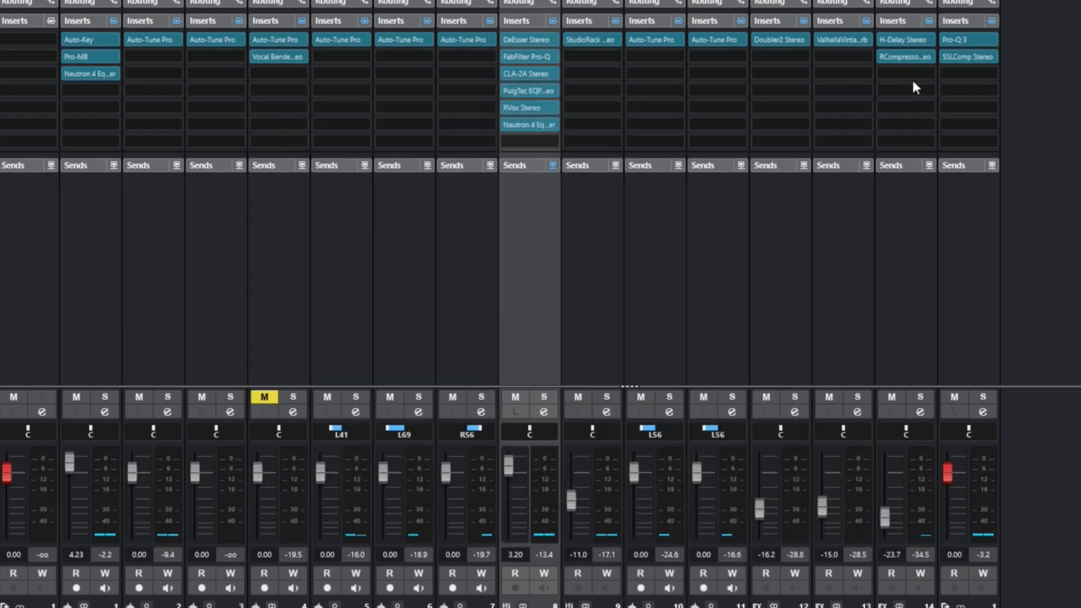
Insert PuigTec EQP1A Stereo into the third insert slot of the Stereo Out channel
click(964, 73)
text(pui)
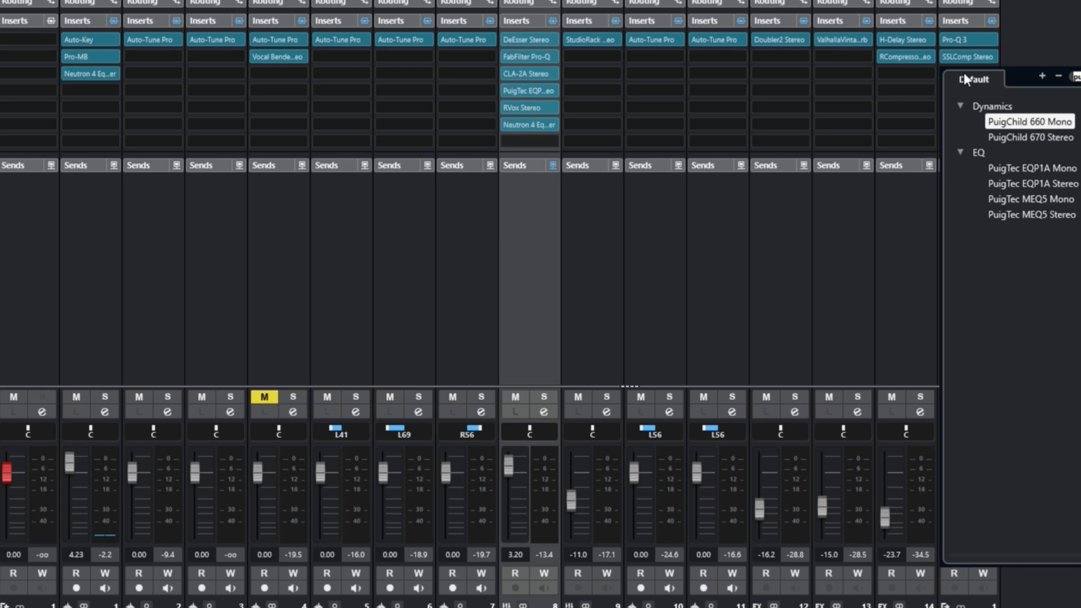
click(1064, 183)
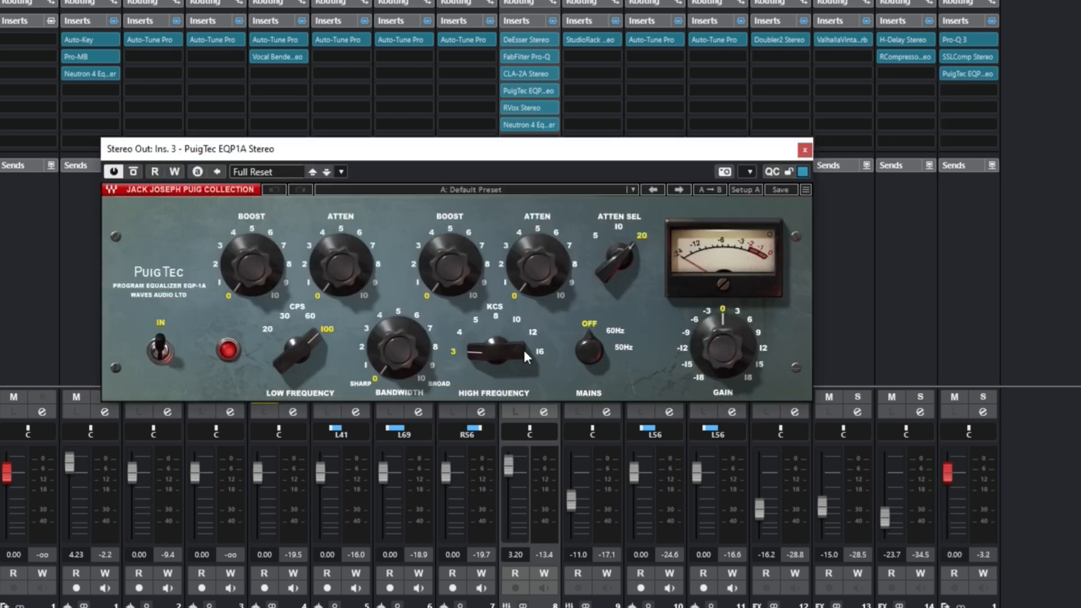
Set the PuigTec high frequency to 12 kHz with a high boost of 2
click(535, 331)
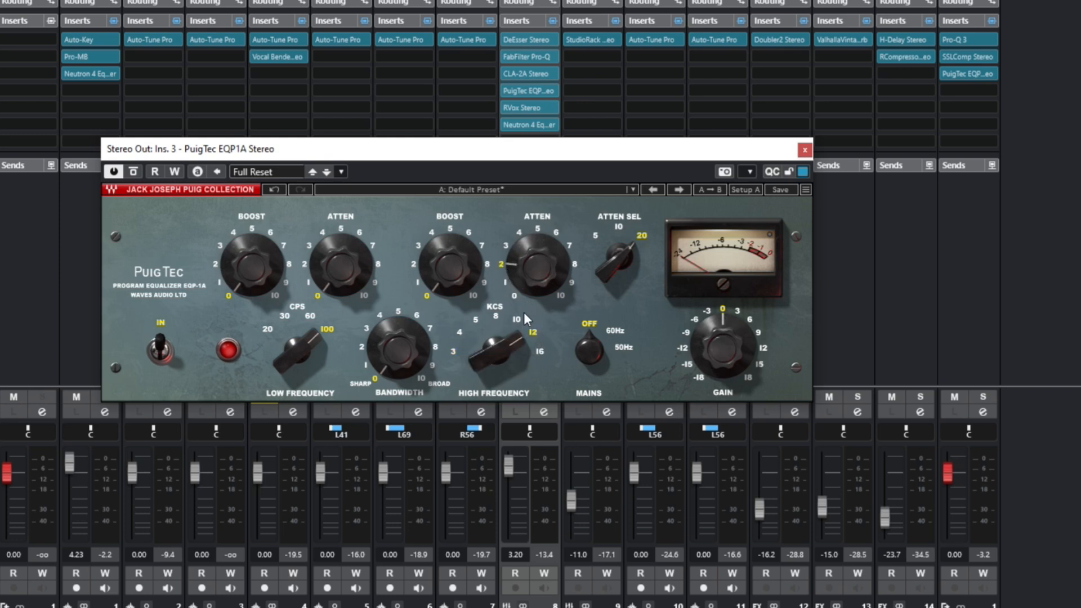
drag(533, 277, 532, 309)
click(416, 260)
Play back and toggle the Stereo Out inserts bypass repeatedly to compare processed and unprocessed sound
key(space)
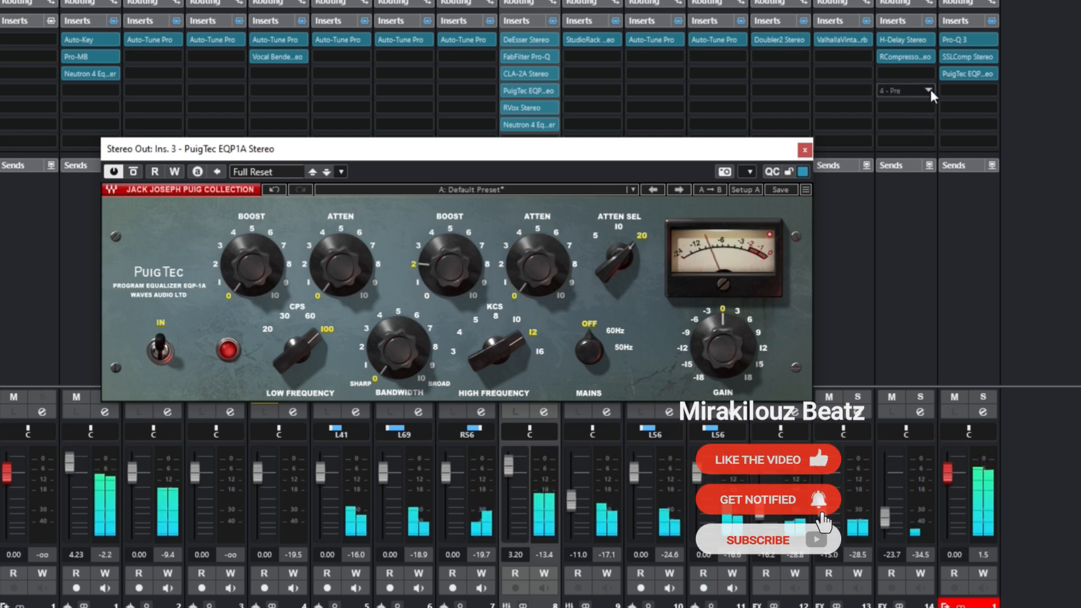
click(991, 22)
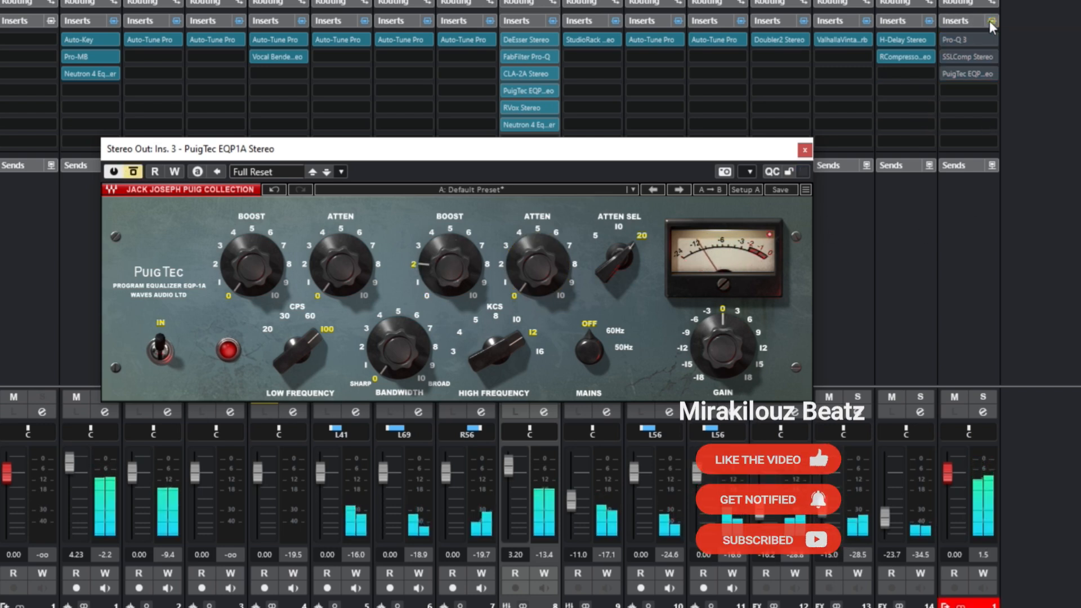
click(770, 234)
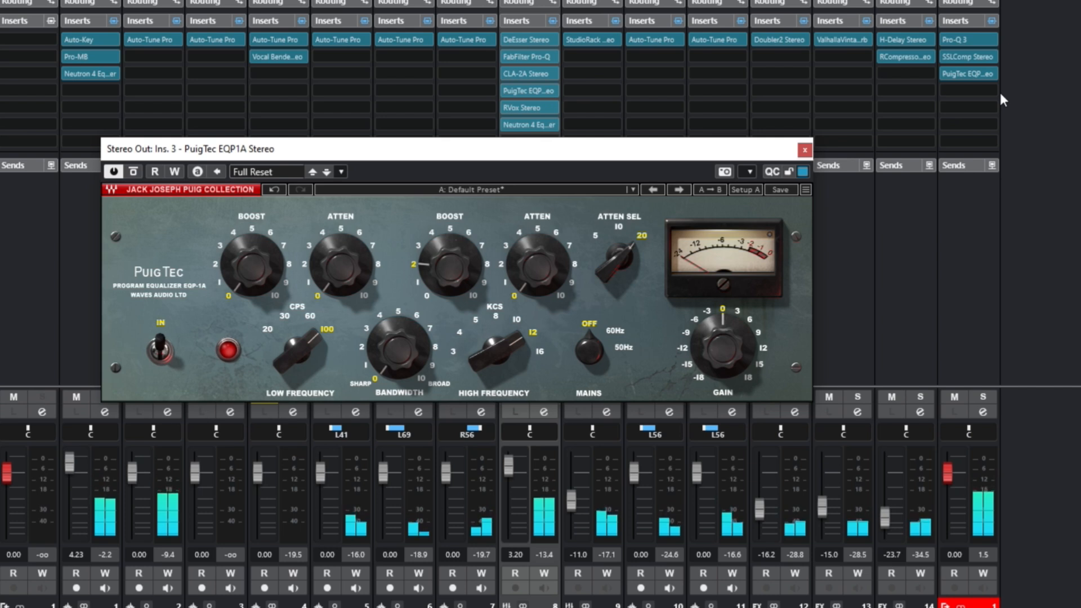
click(994, 22)
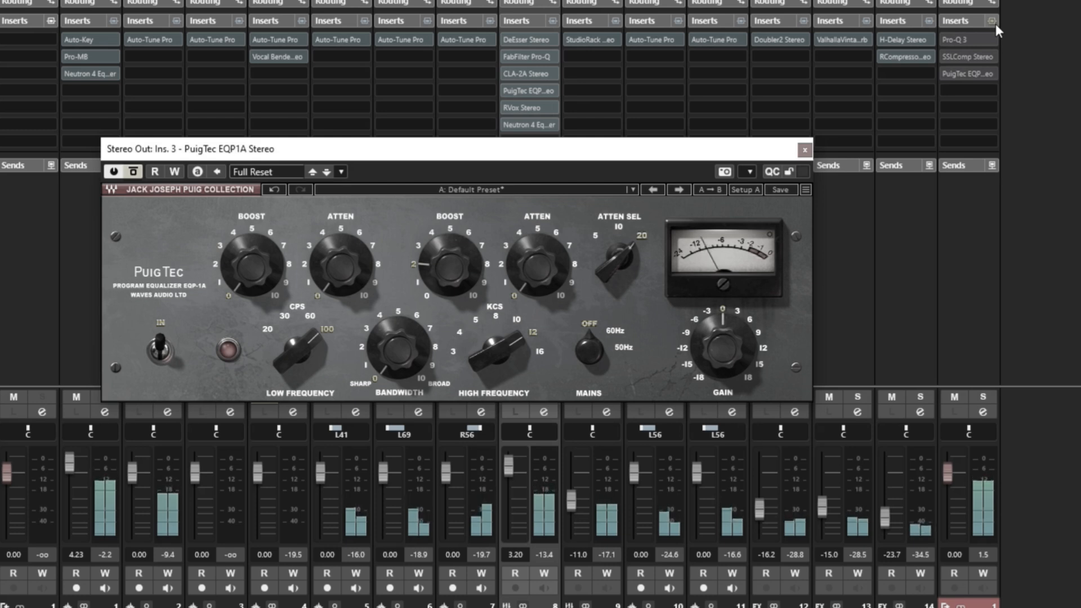
click(994, 23)
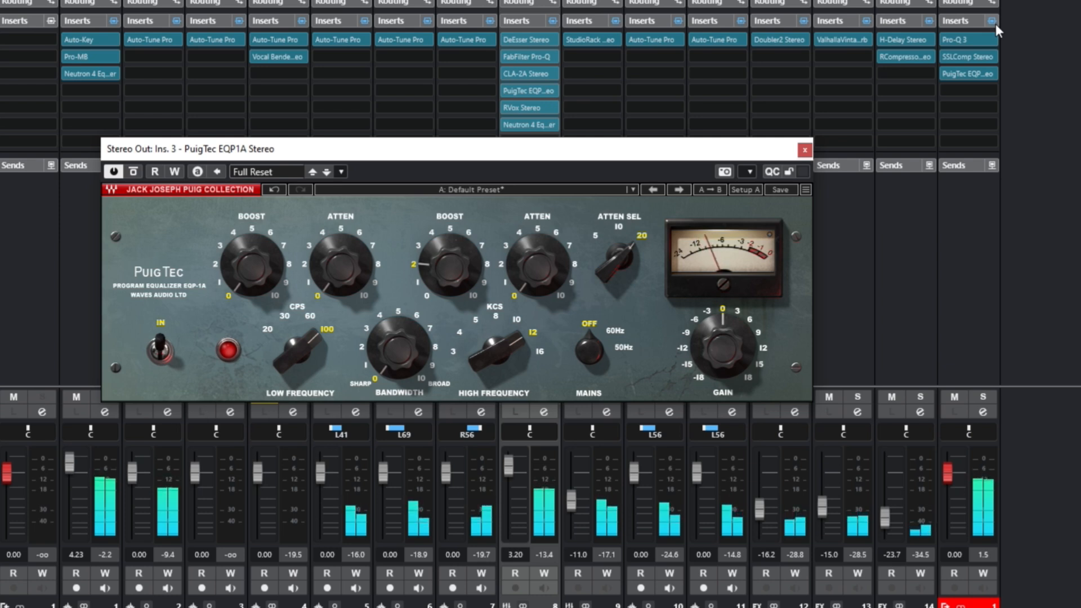
click(995, 22)
click(995, 23)
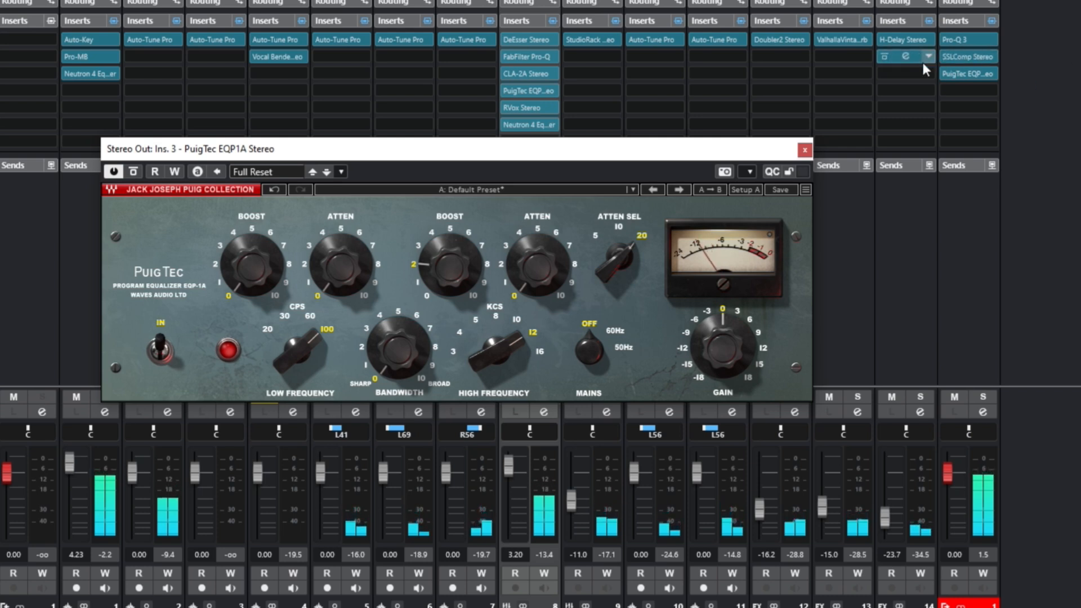
Insert AR TG Mastering Stereo into the fourth Stereo Out slot and turn its Spreader knob down
mouse_move(971, 73)
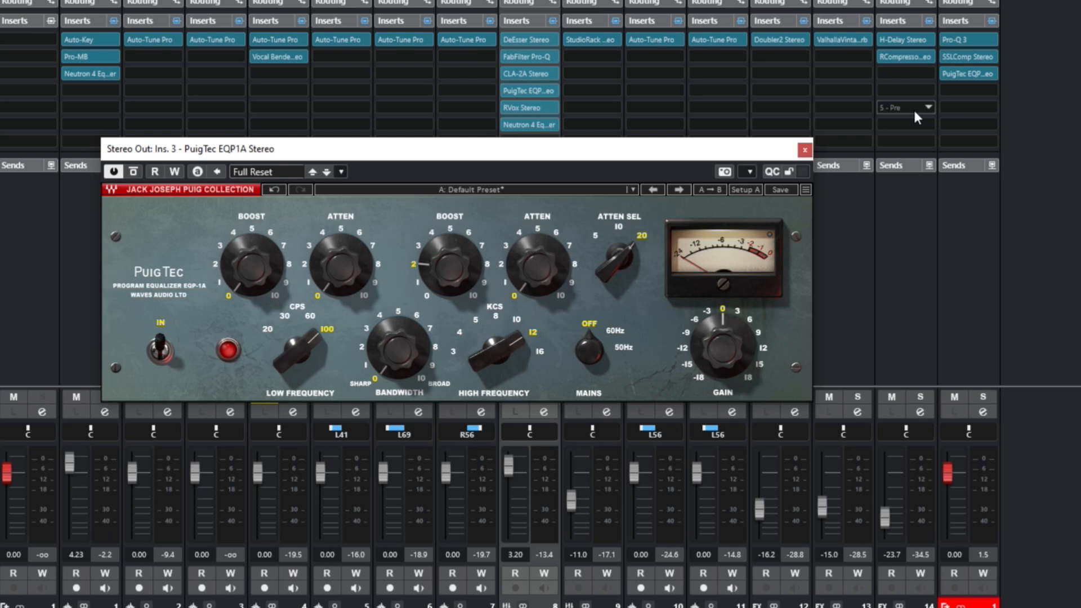
click(971, 90)
text(maste)
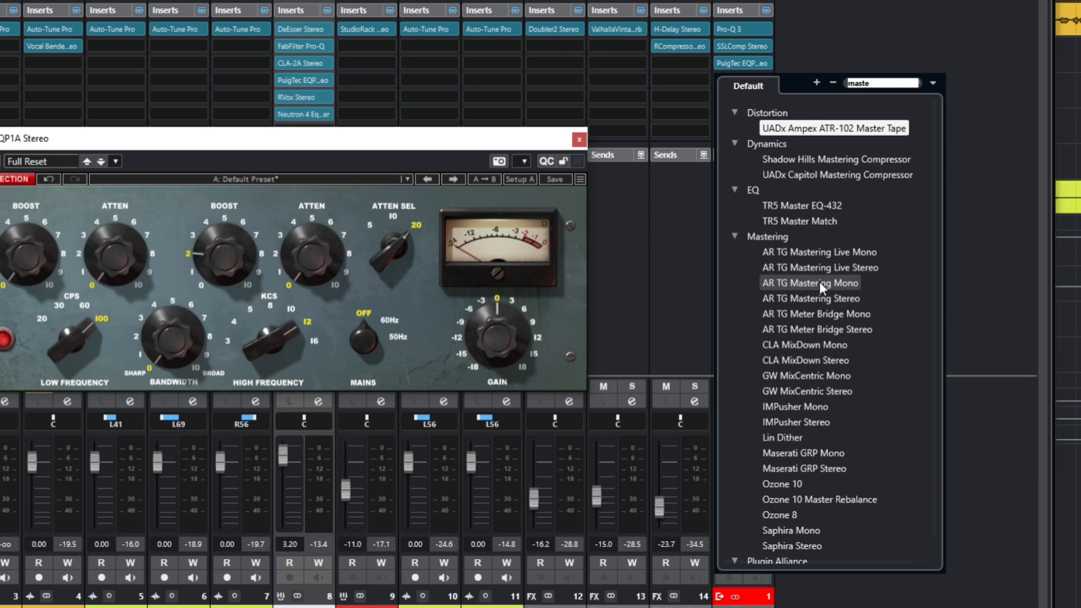
click(817, 299)
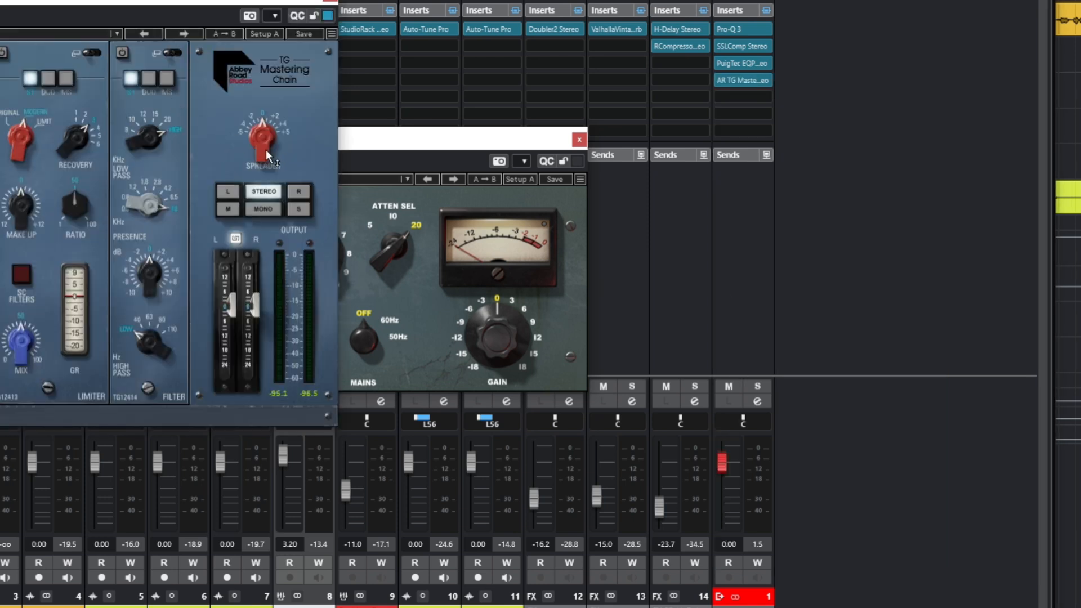
drag(247, 145, 247, 183)
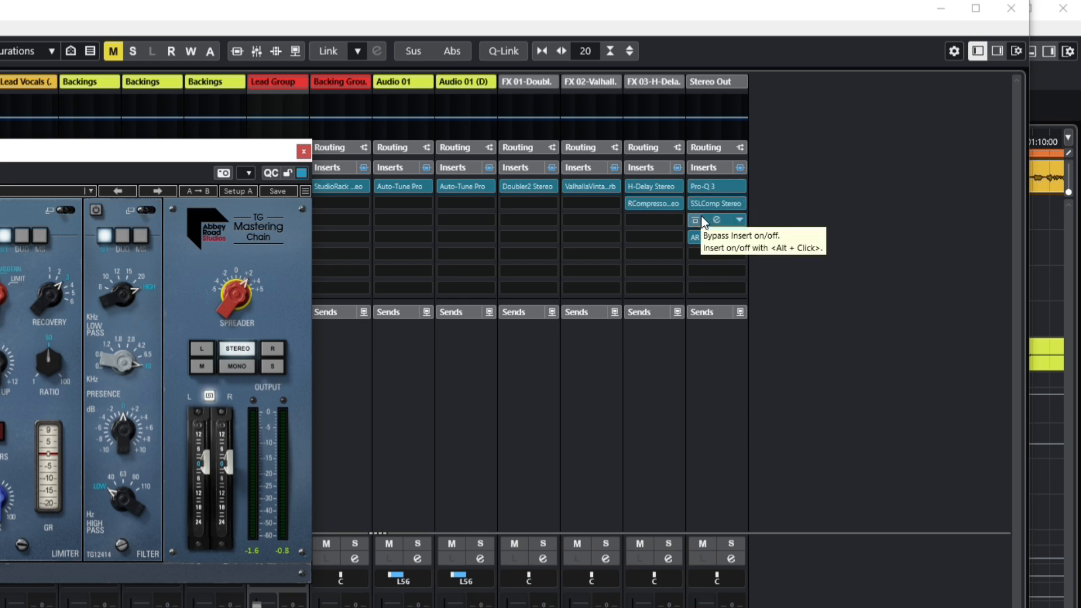
Insert StandardCLIP into the fifth Stereo Out slot and close the TG Mastering Chain window
click(697, 253)
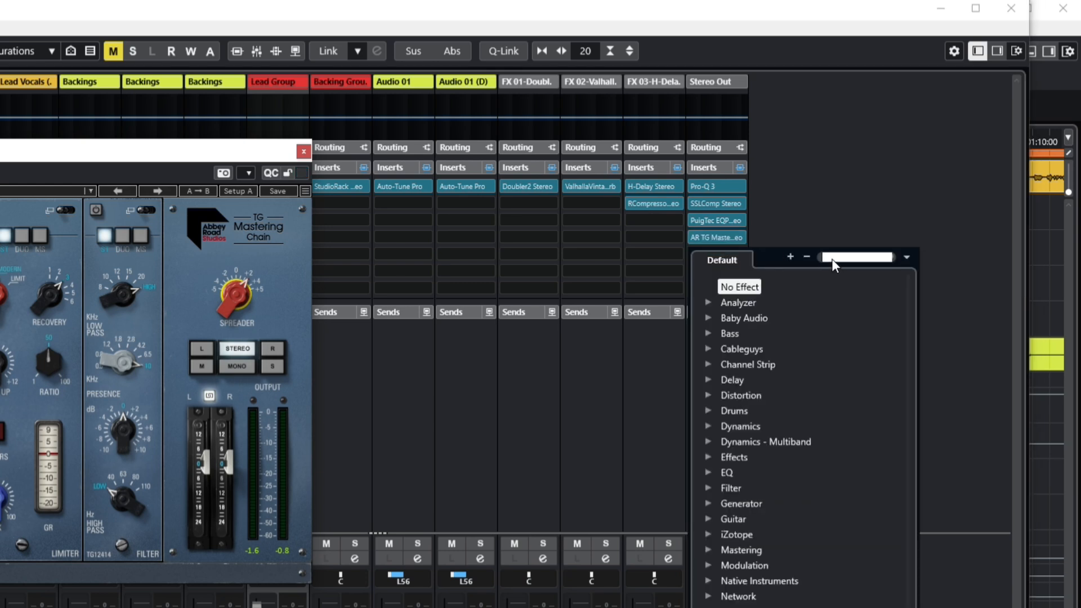
text(stand)
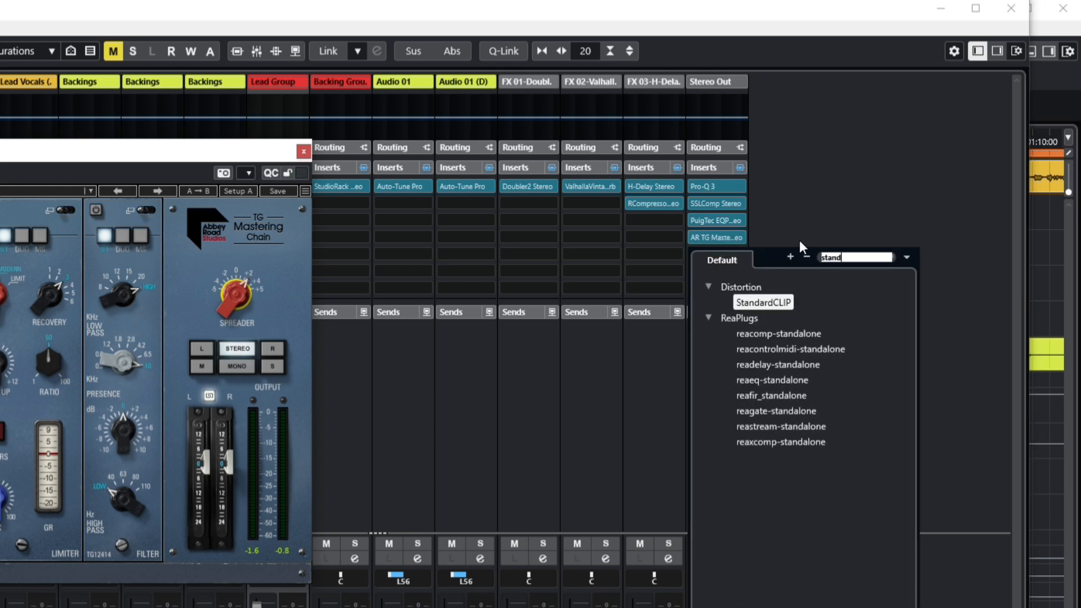
click(783, 302)
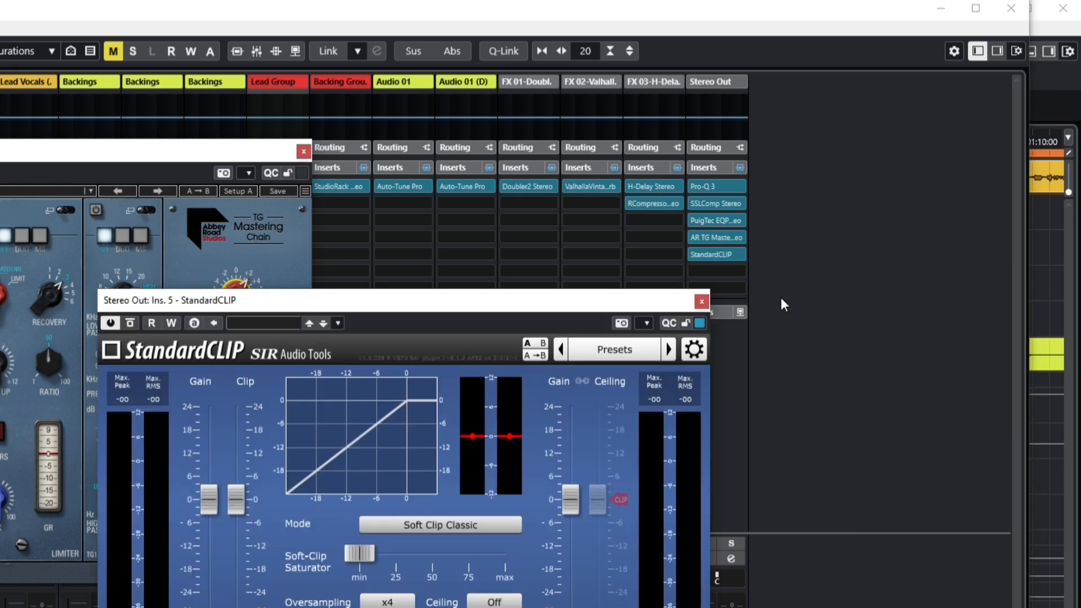
drag(318, 308, 527, 213)
click(304, 151)
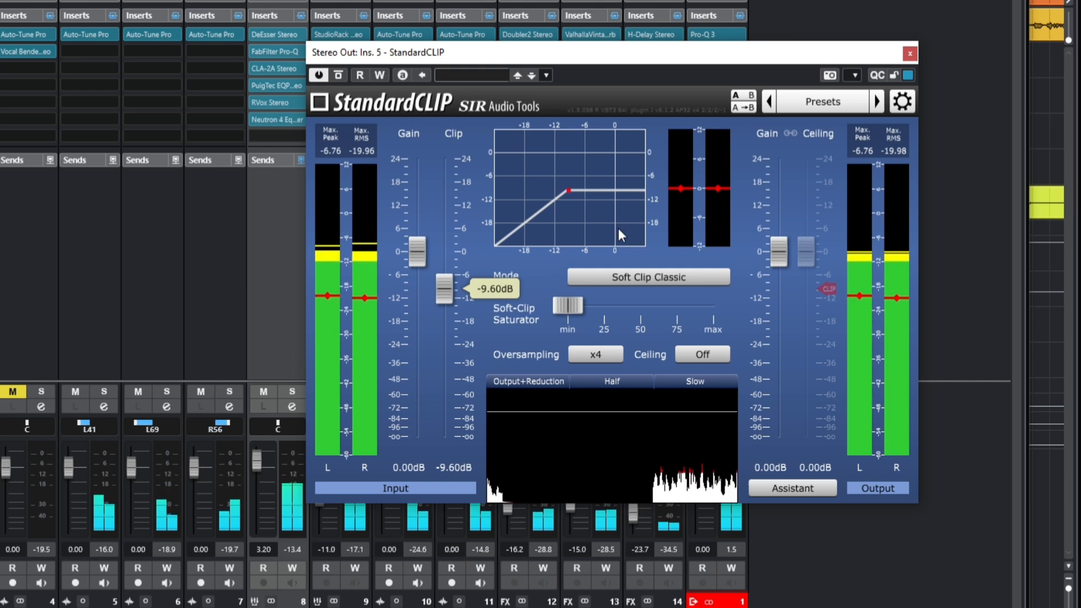
Set StandardCLIP's clip level to -9.00 dB, the Soft-Clip Saturator to min, and close the window
drag(447, 283, 451, 286)
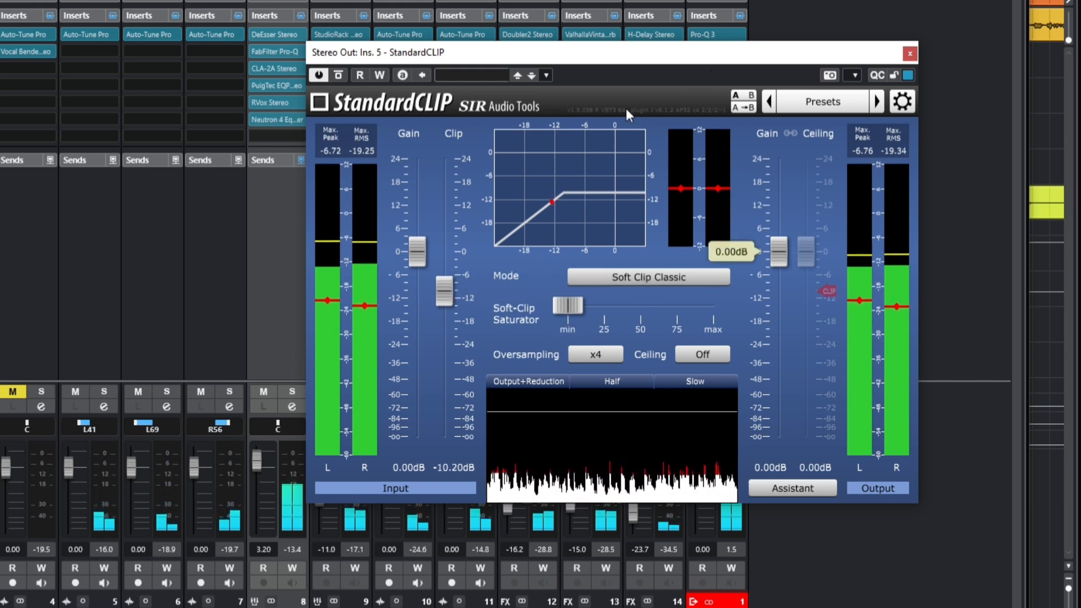
mouse_move(444, 288)
drag(438, 296, 439, 292)
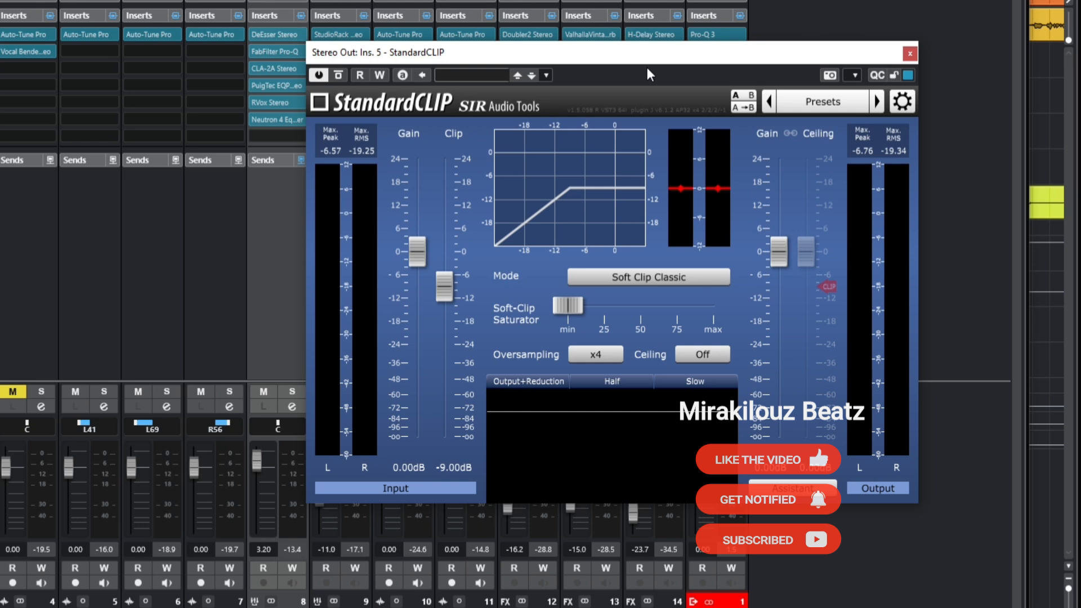
click(568, 306)
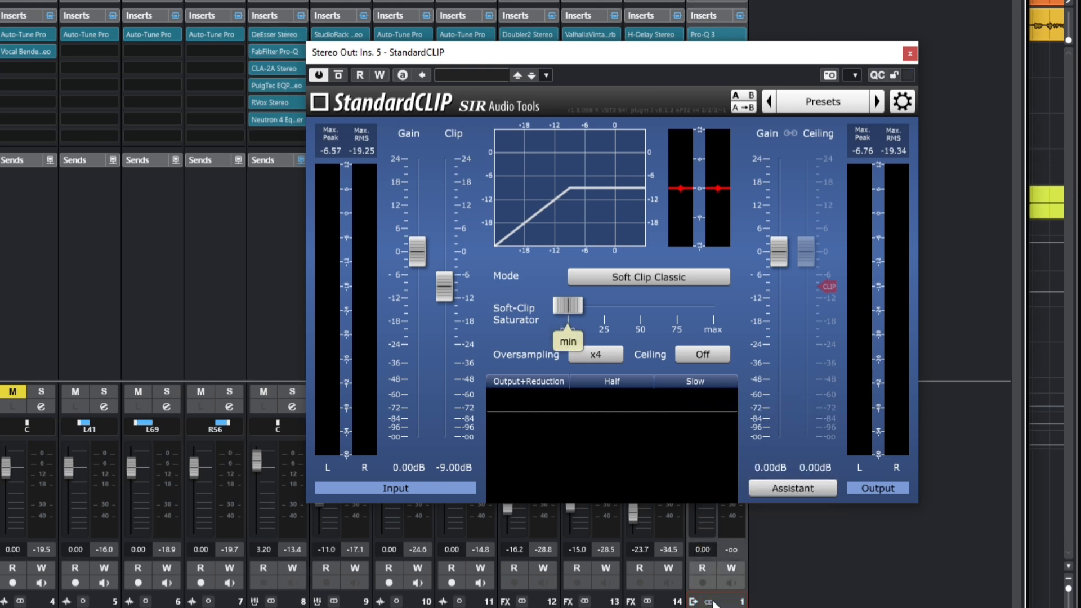
click(909, 54)
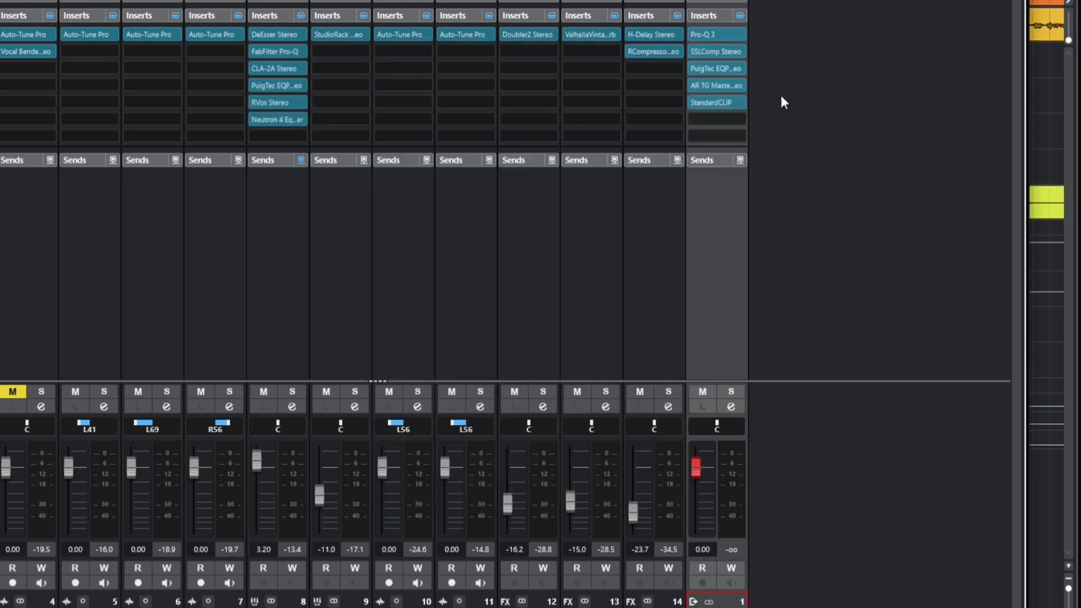
Insert FabFilter Pro-L 2 into the sixth Stereo Out insert slot
click(710, 119)
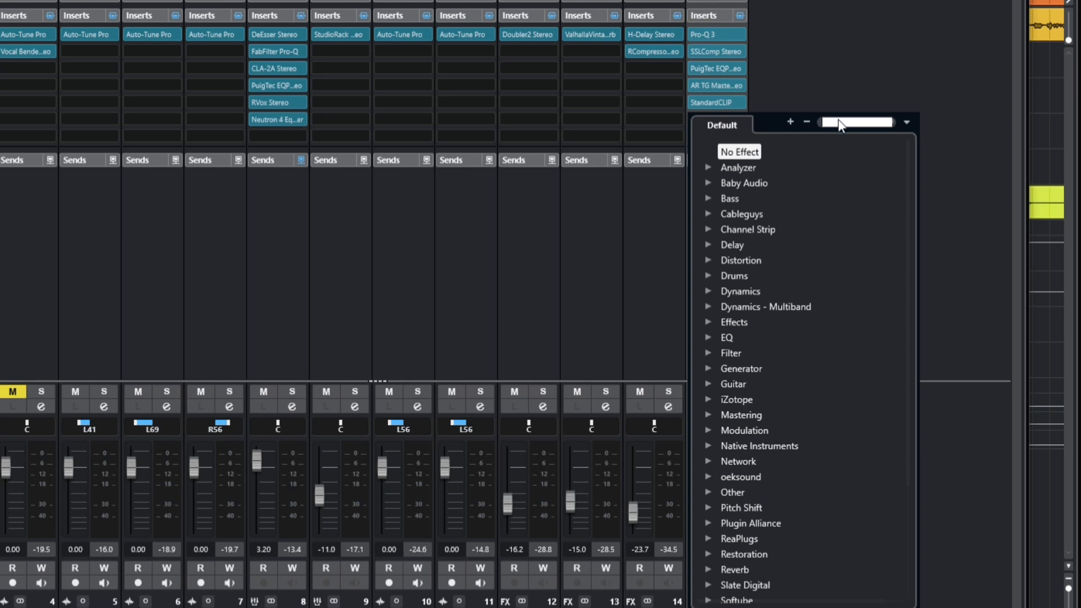
text(pro)
click(764, 242)
drag(443, 121, 0, 0)
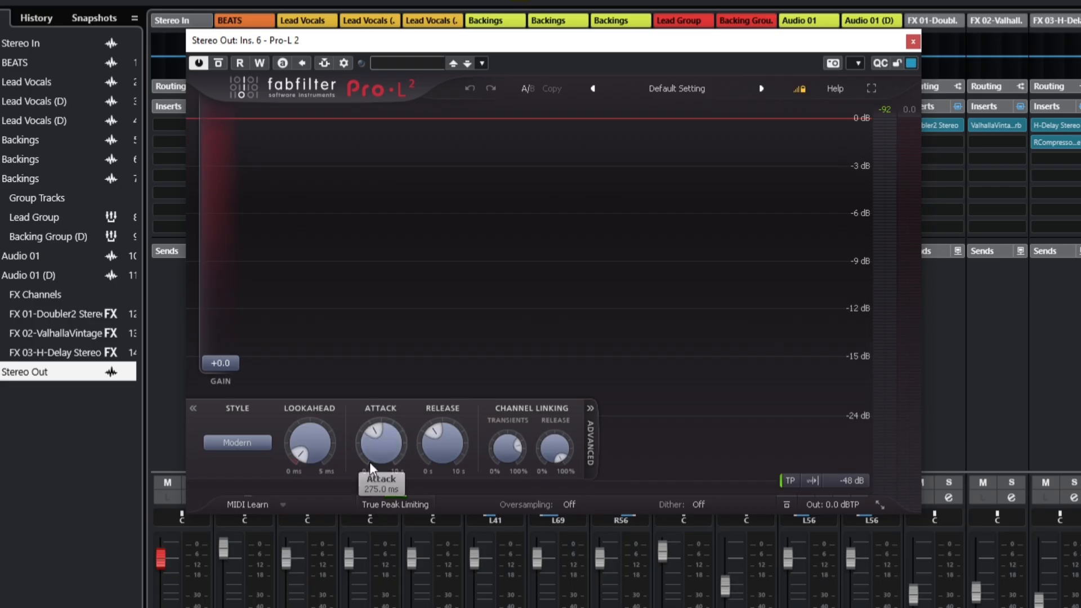
Raise Pro-L 2's Attack to about 6.7 s and set the limiting Style to Allround
click(371, 504)
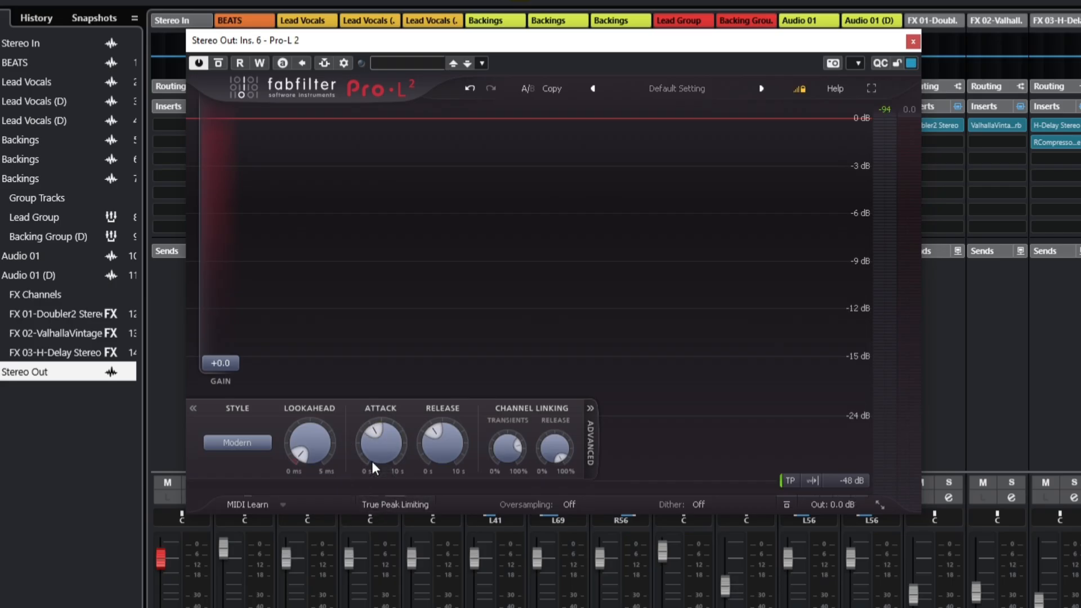
scroll(374, 451, up, 8)
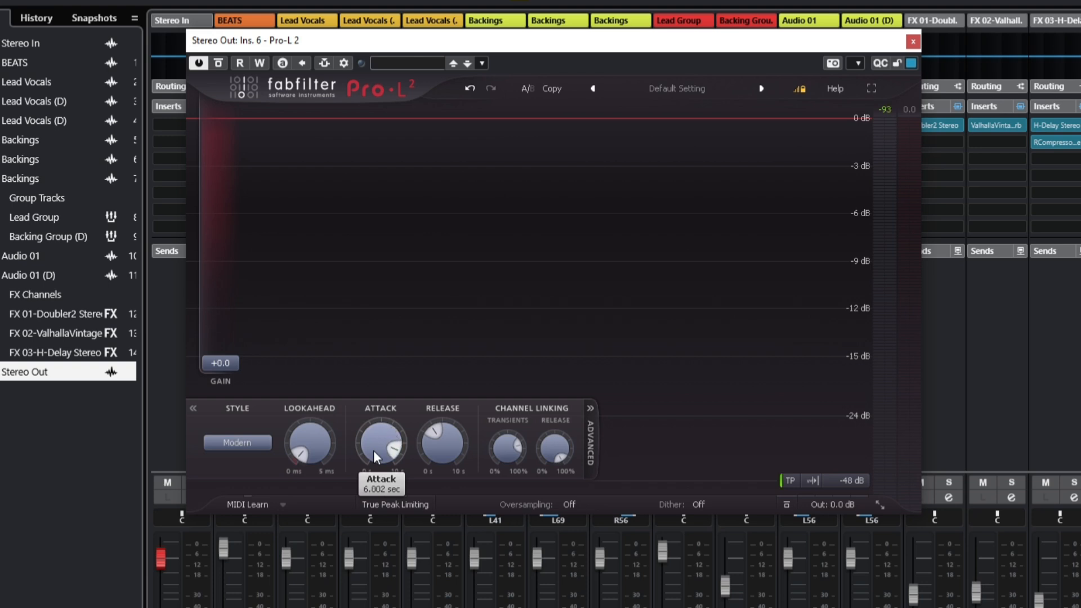
scroll(433, 431, down, 5)
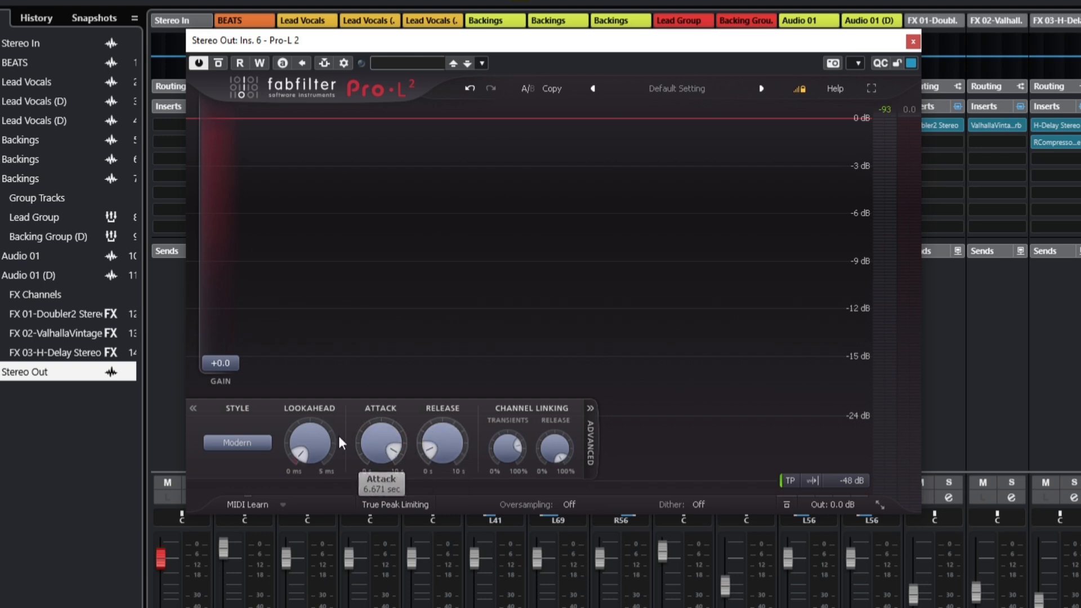
click(246, 444)
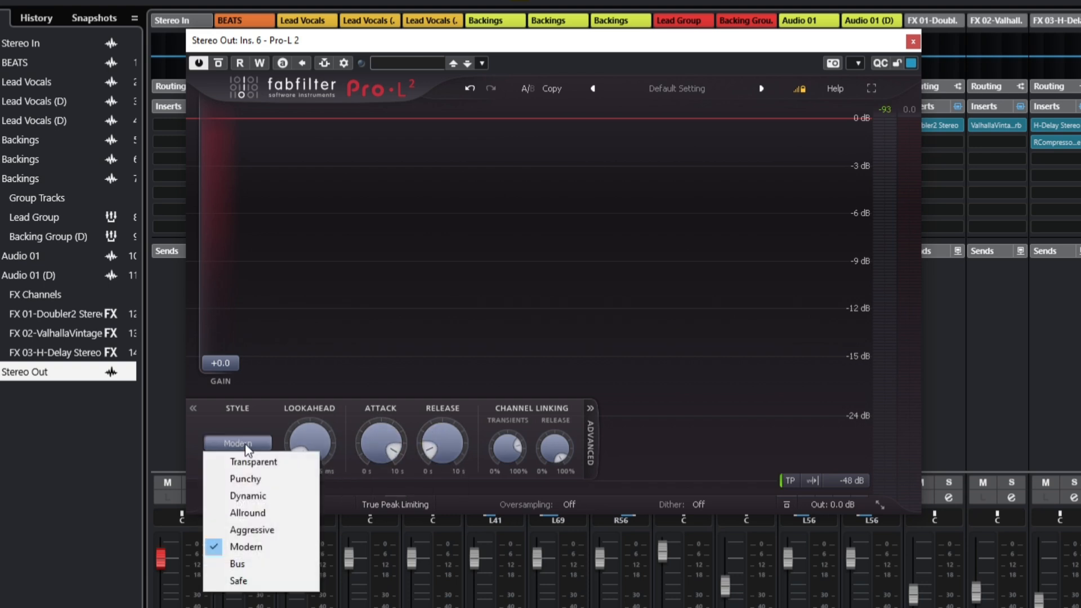
click(246, 510)
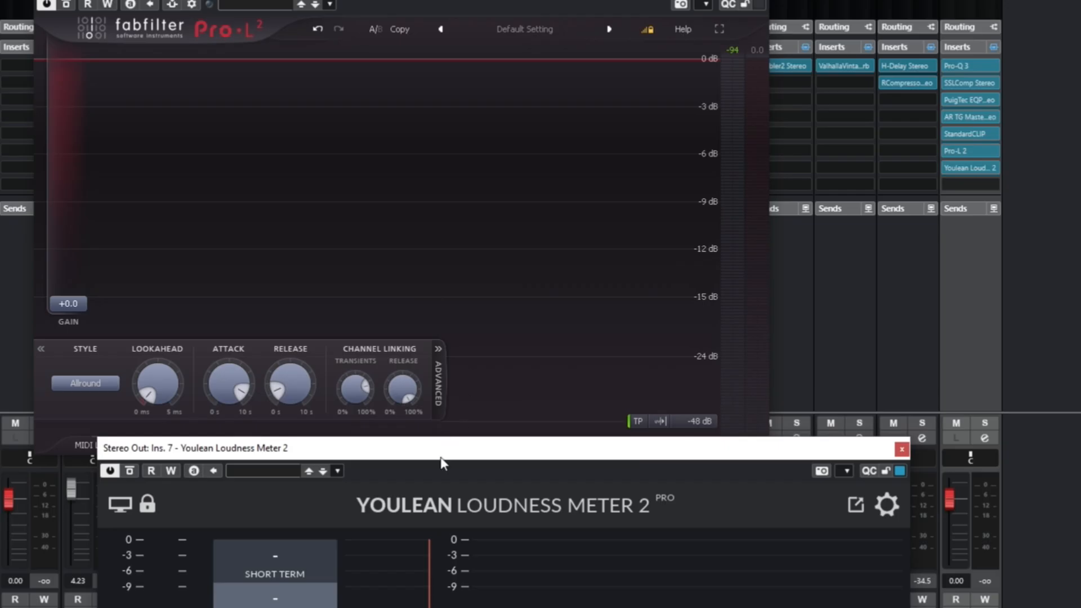
Raise Pro-L 2's Gain to about +1.9 dB and place the Youlean Loudness Meter window beside it
drag(474, 444, 862, 231)
drag(77, 313, 78, 297)
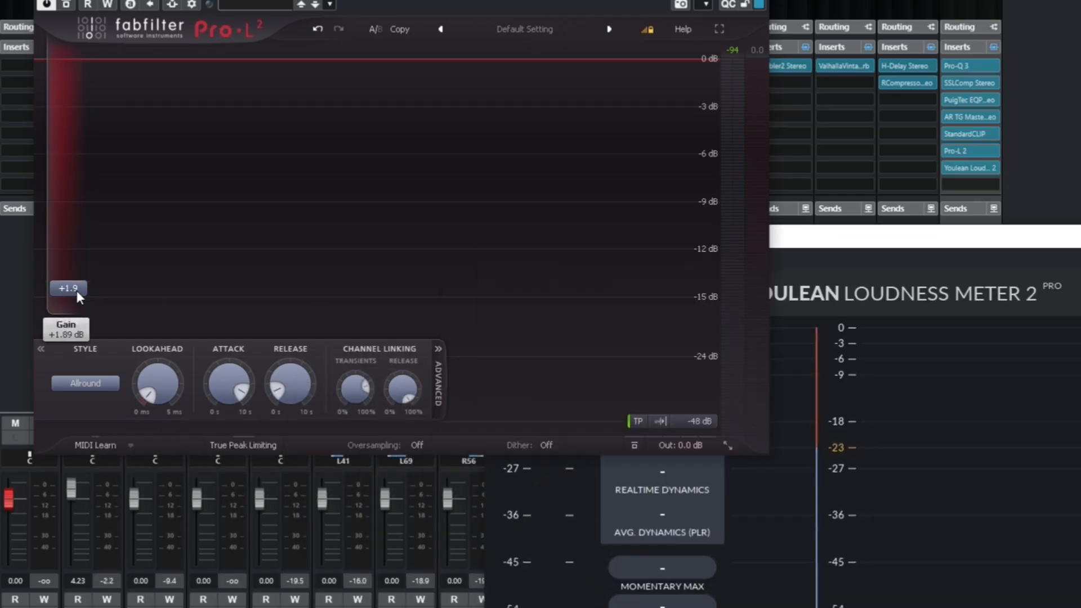
drag(796, 236, 1080, 63)
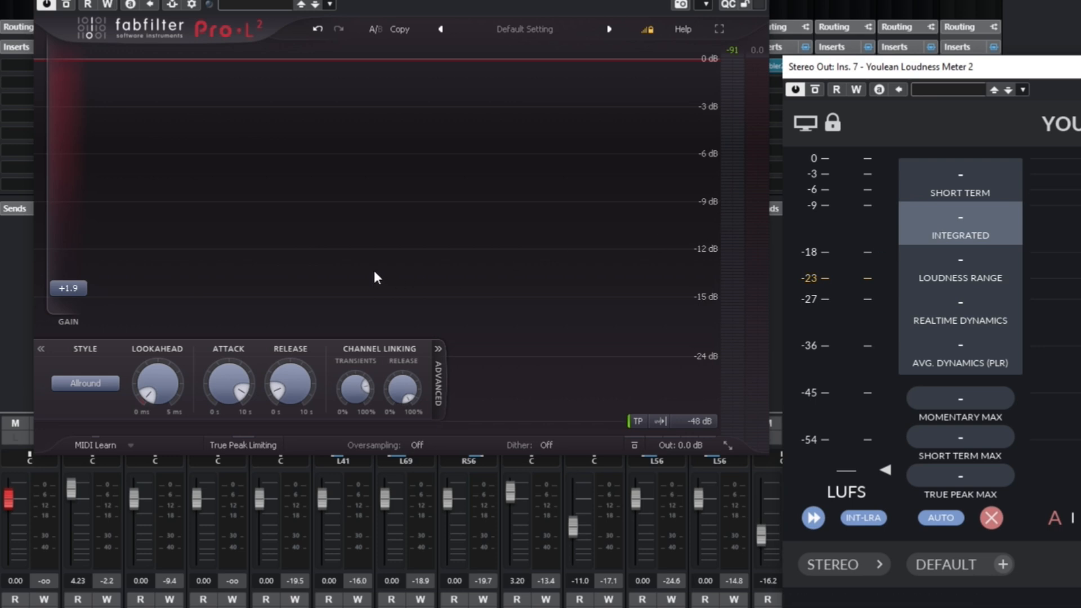
Push Pro-L 2's Gain up to about +12.1 dB and start playback
mouse_move(51, 293)
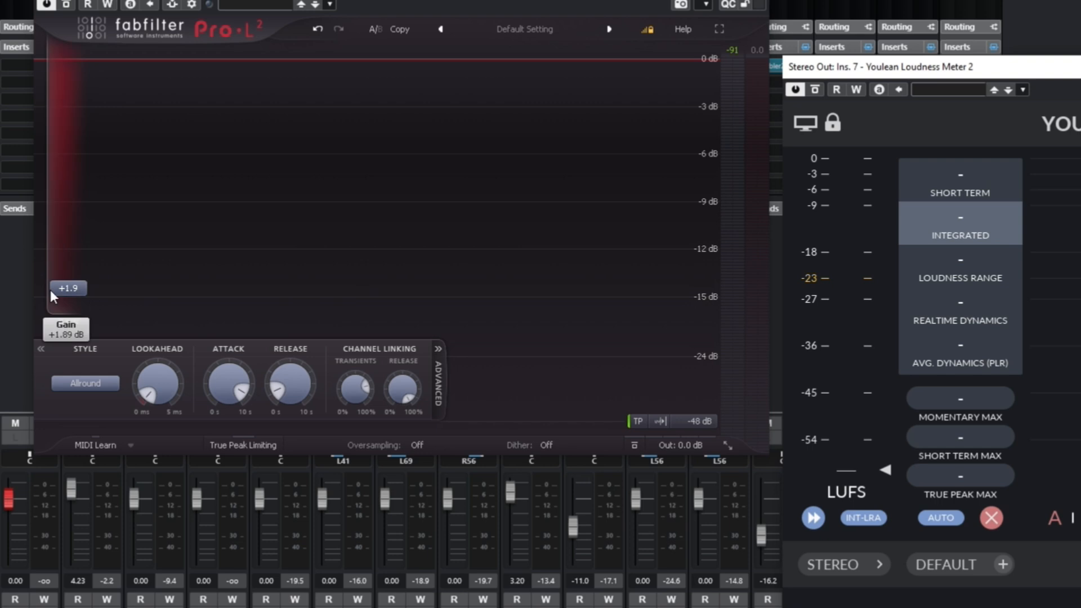
drag(61, 288, 77, 204)
key(space)
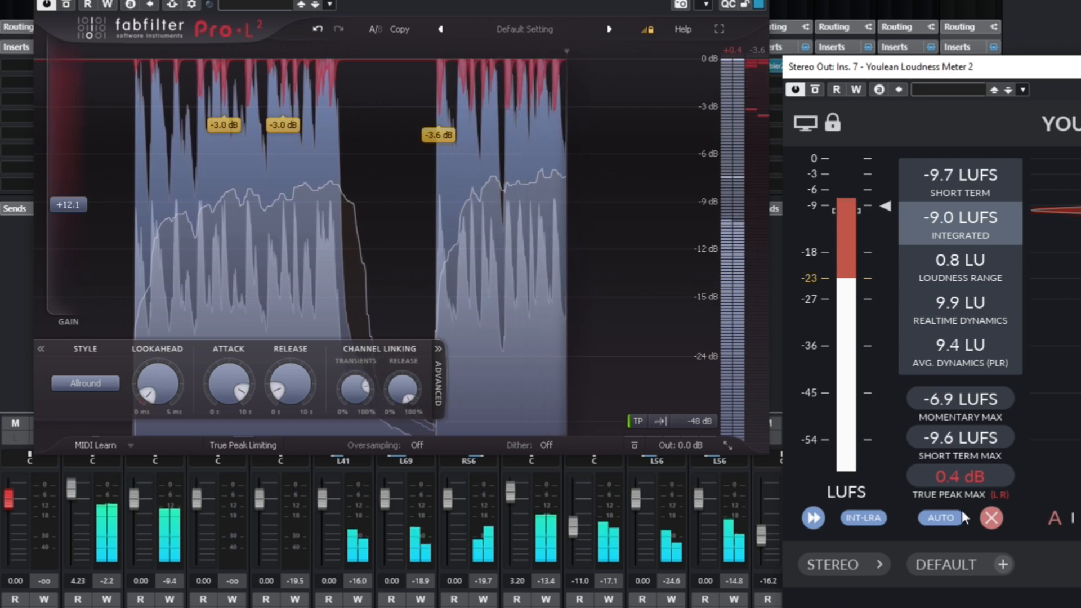
Reset the loudness meter readings and set Pro-L 2's Gain to 12.5 dB
click(992, 518)
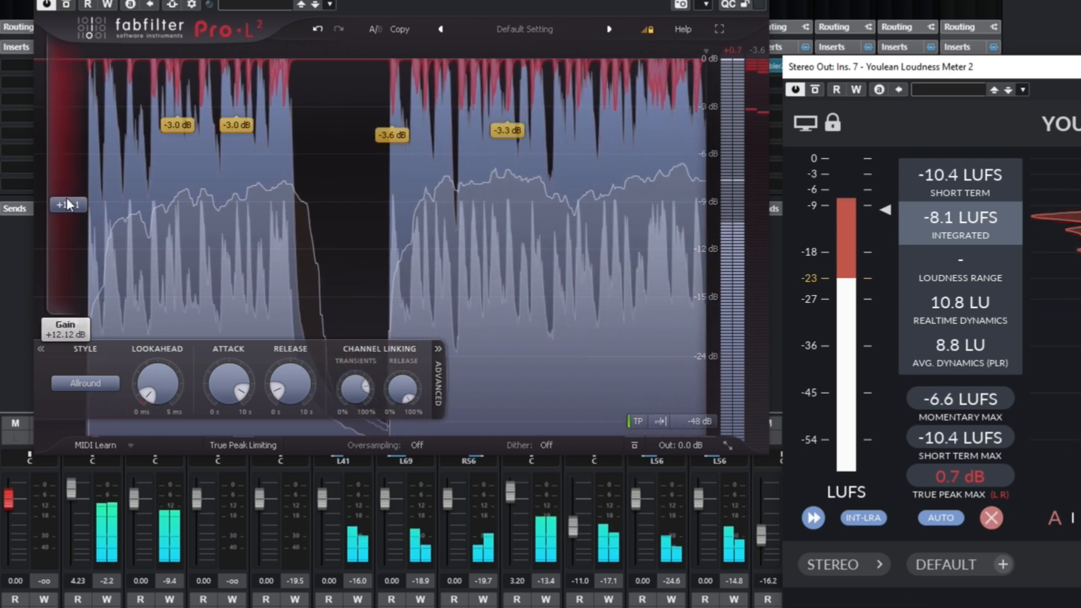
double_click(69, 204)
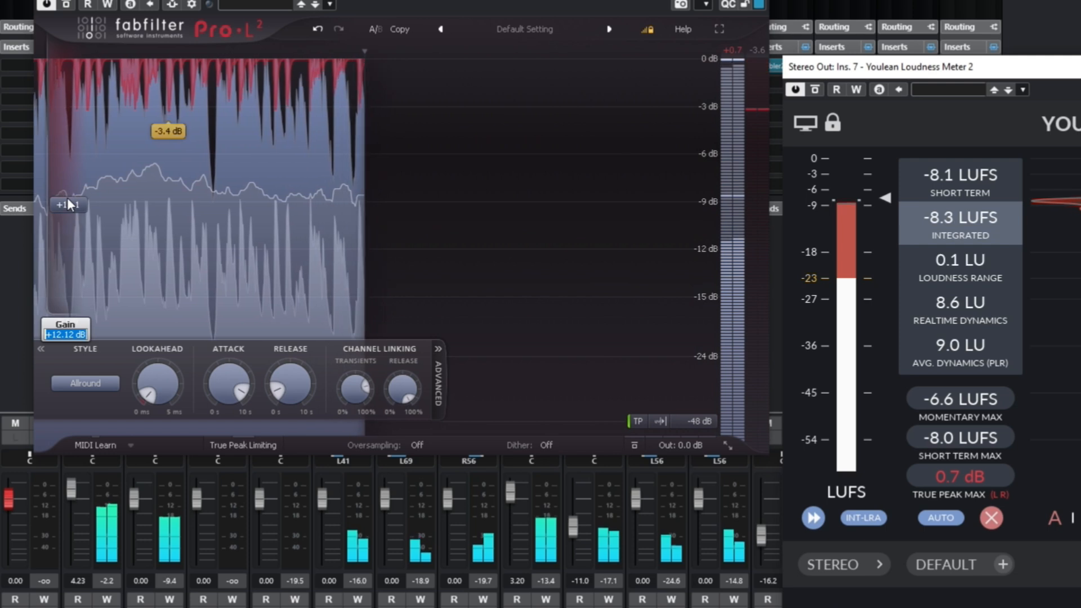
text(13.5)
key(Return)
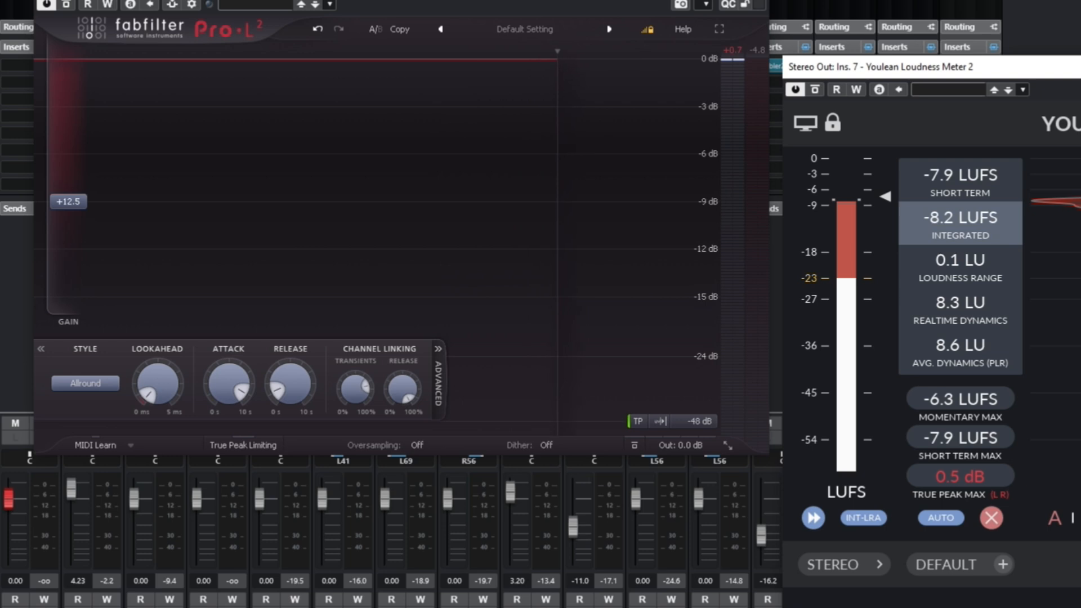
Close the mixer, the Pro-L 2 window and the Youlean Loudness Meter window
key(F3)
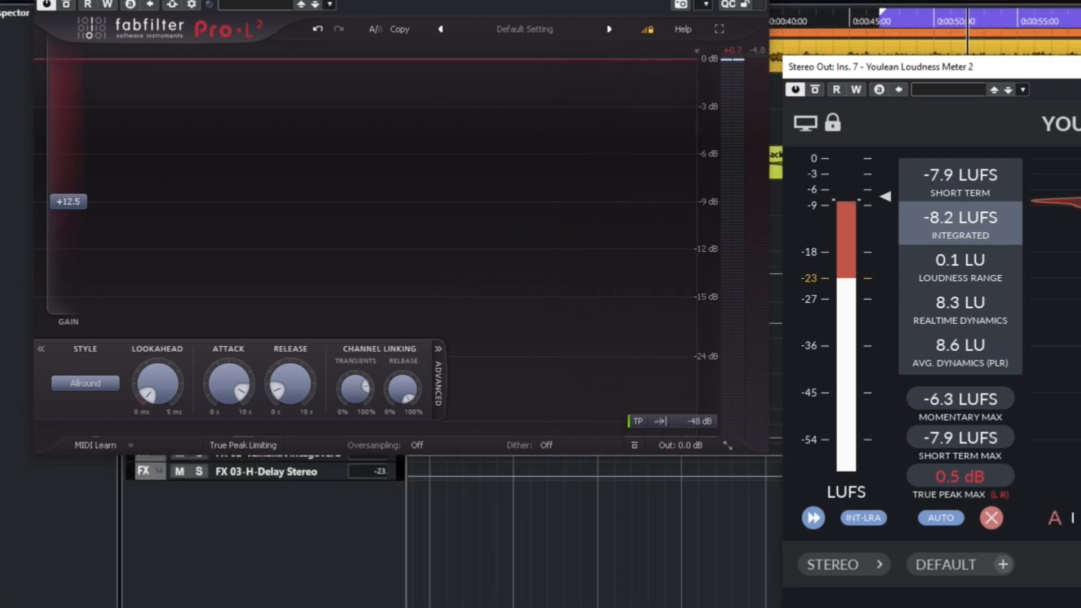
click(760, 1)
drag(845, 68, 193, 179)
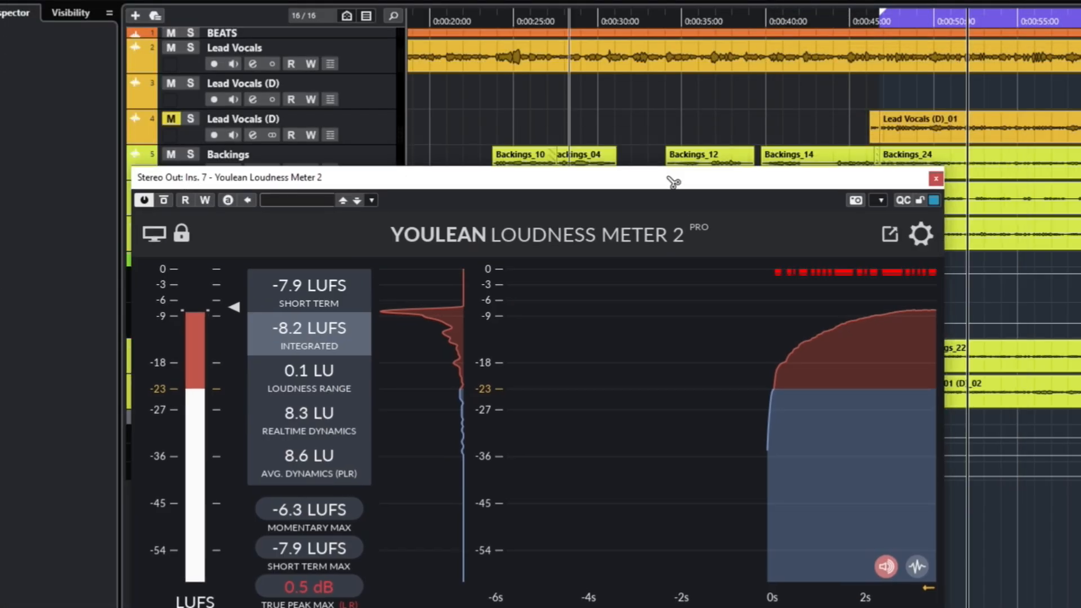
click(935, 181)
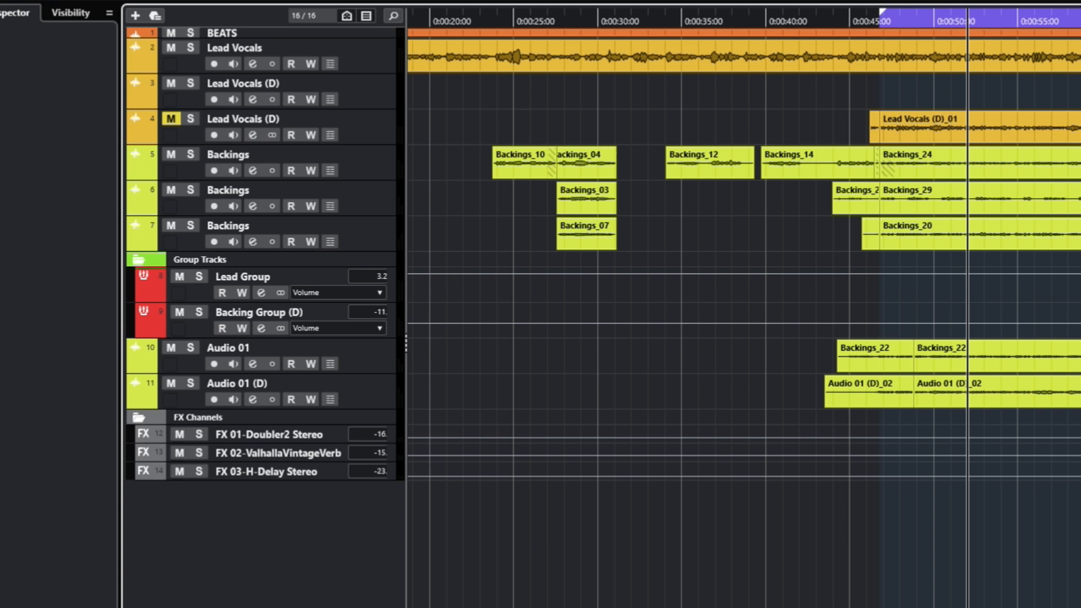
Set the left and right locators to span the BEATS event in the project window
key(g)
key(g)
key(g)
key(g)
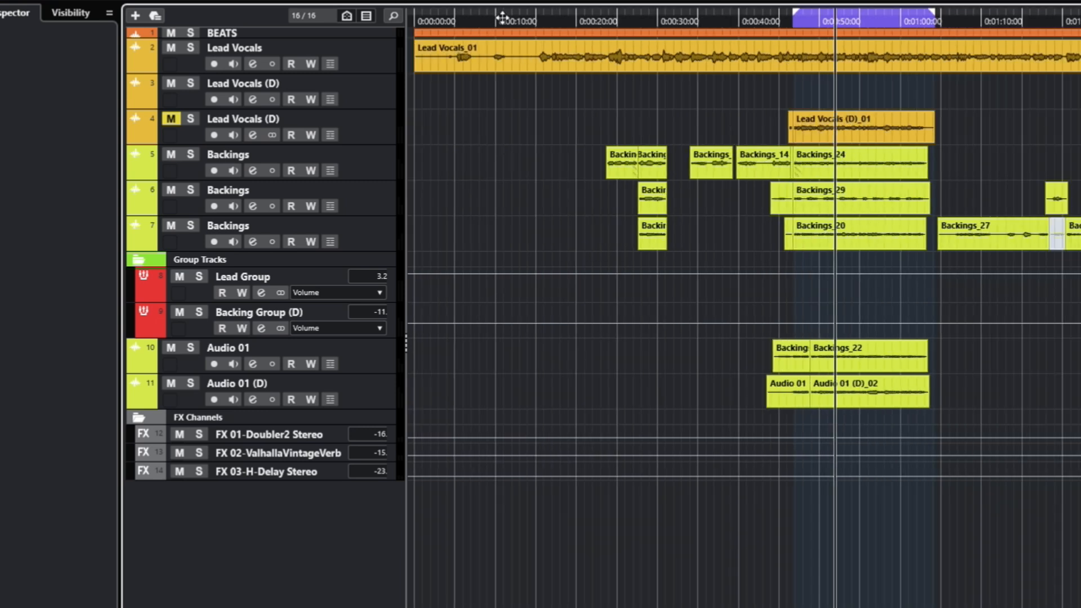
click(527, 19)
click(506, 42)
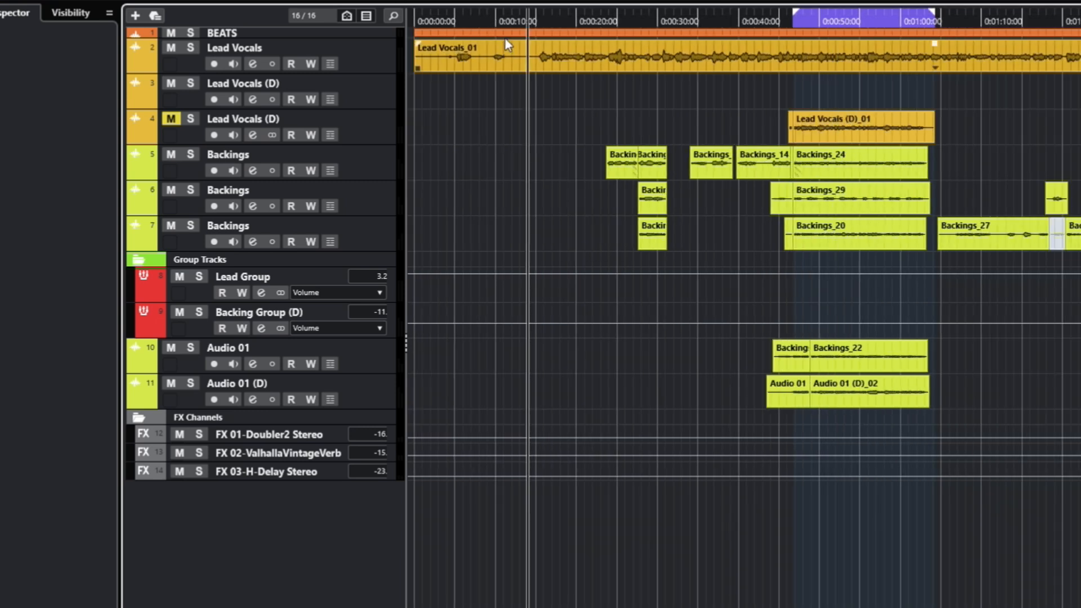
click(507, 33)
key(p)
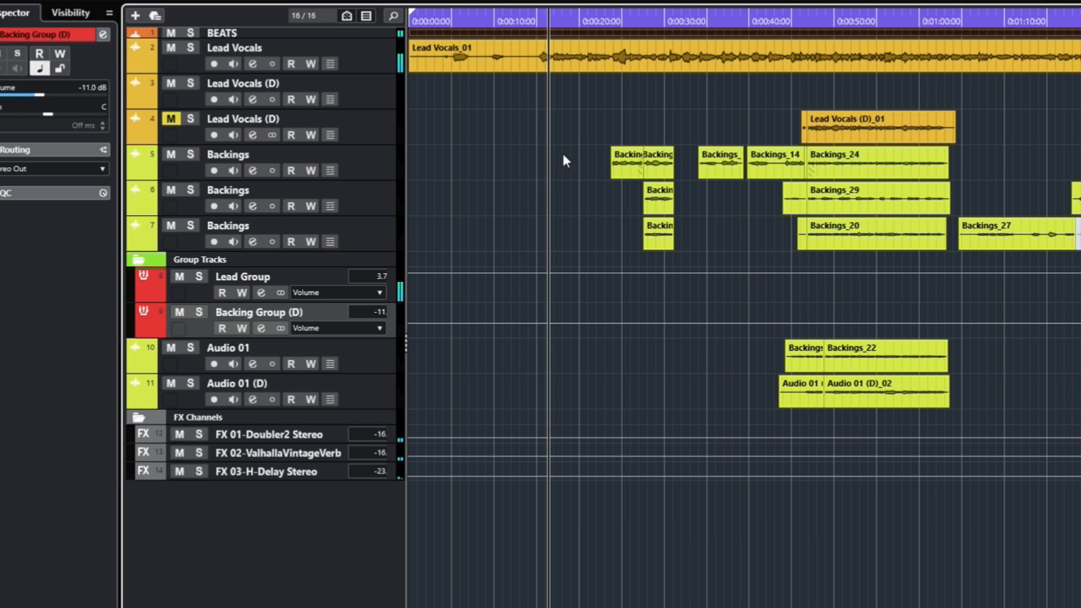
Lower the Backing Group (D) track volume to -11.4 dB
scroll(385, 309, down, 1)
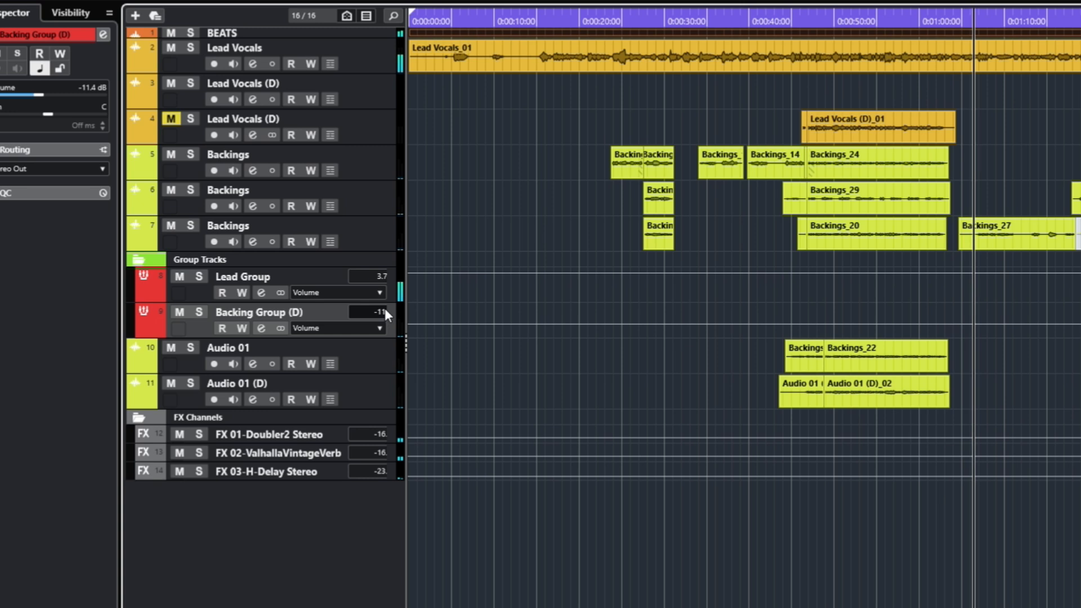
key(g)
key(g)
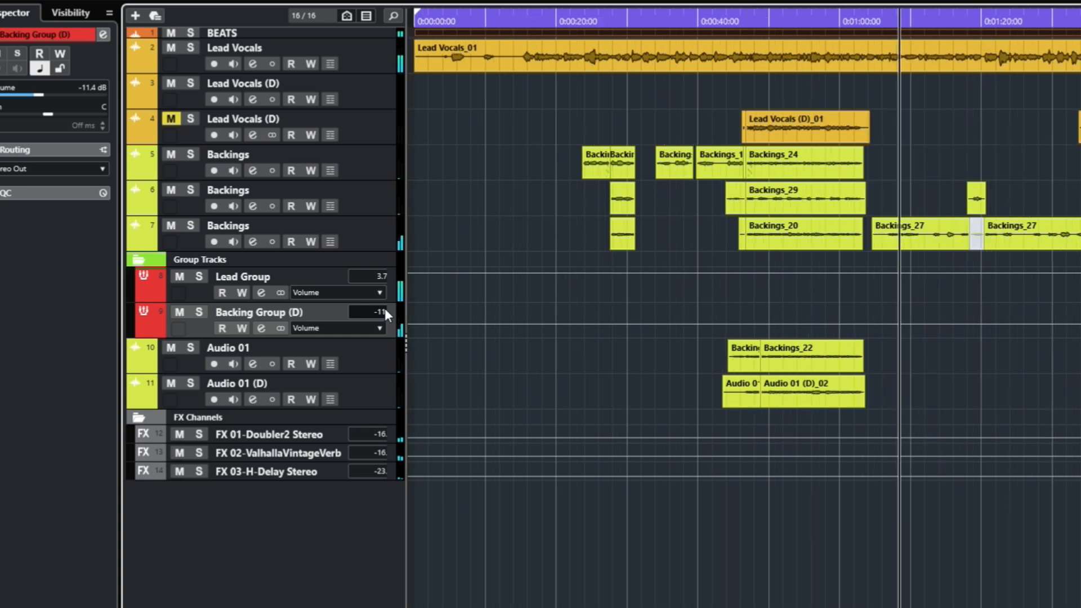